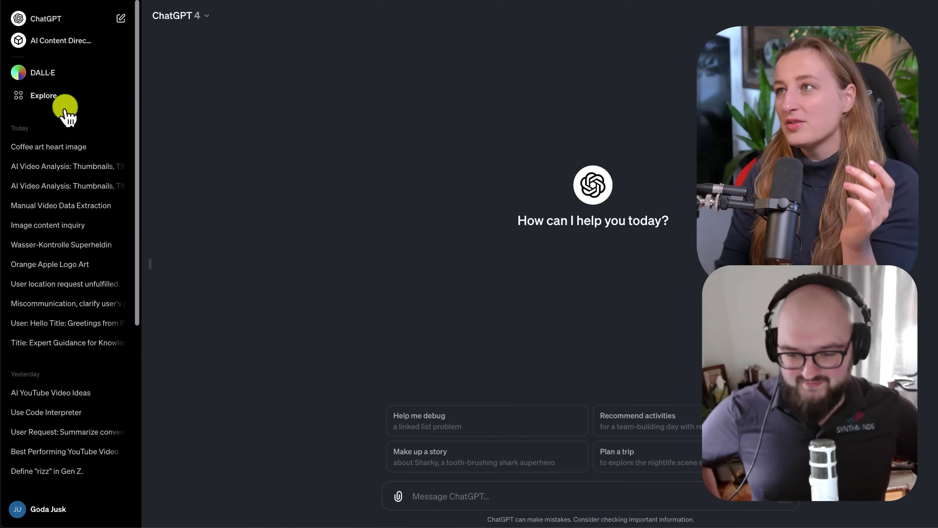
- Start a new custom GPT and tell GPT Builder "Let's create a helpful Youtube video production director."
click(51, 101)
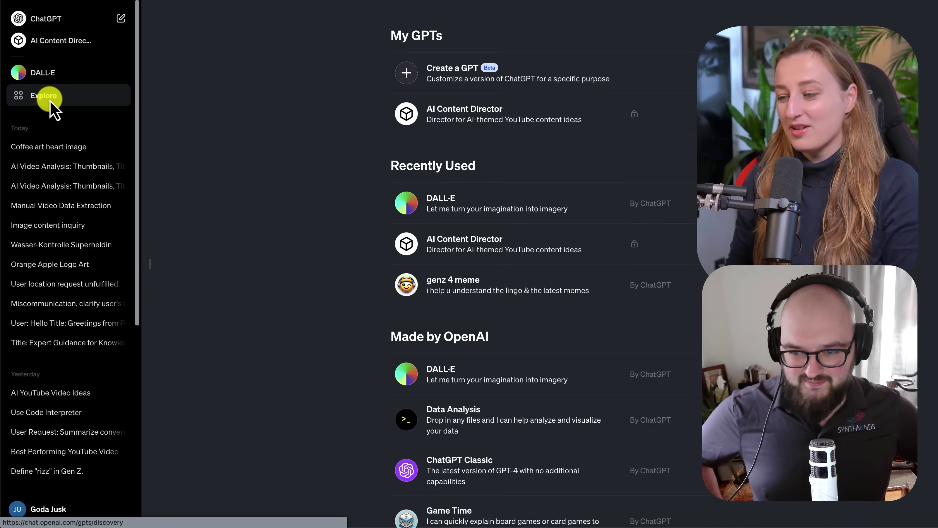
click(474, 81)
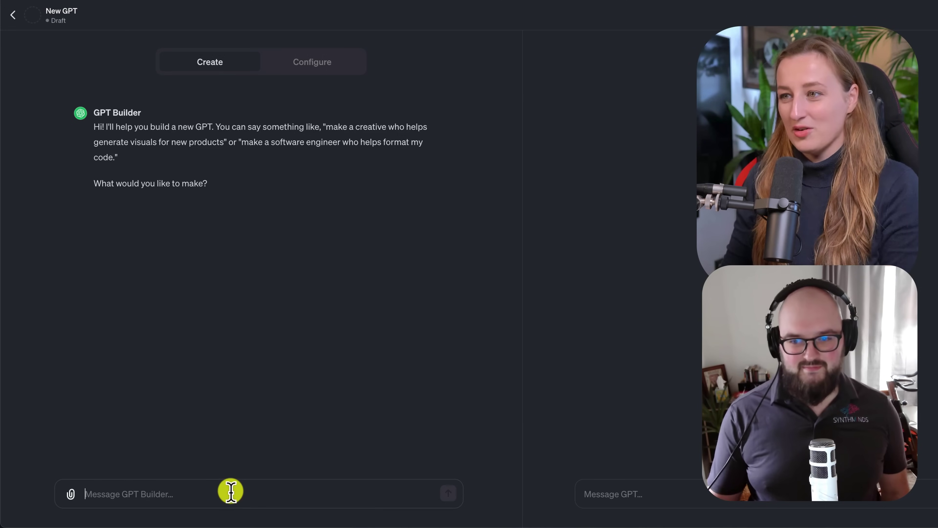
text(Let's create a helpfu)
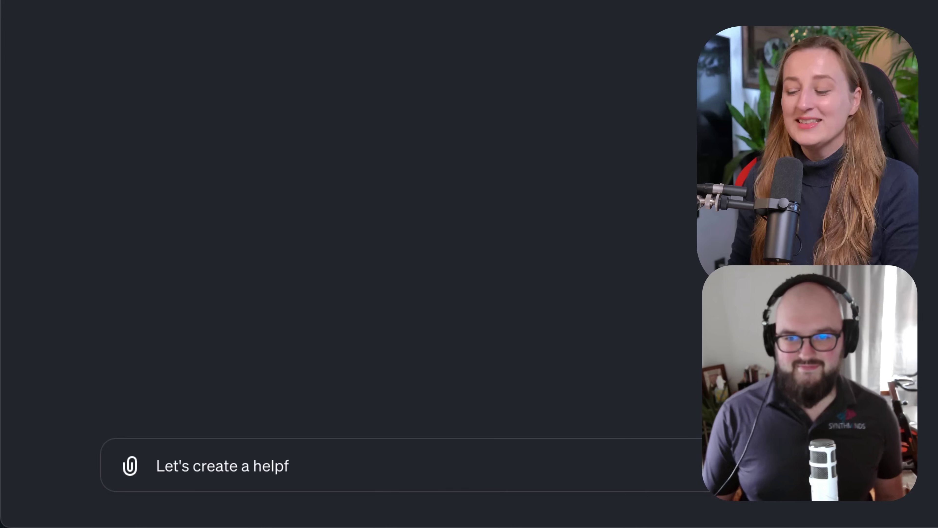
text(l Youtube vide)
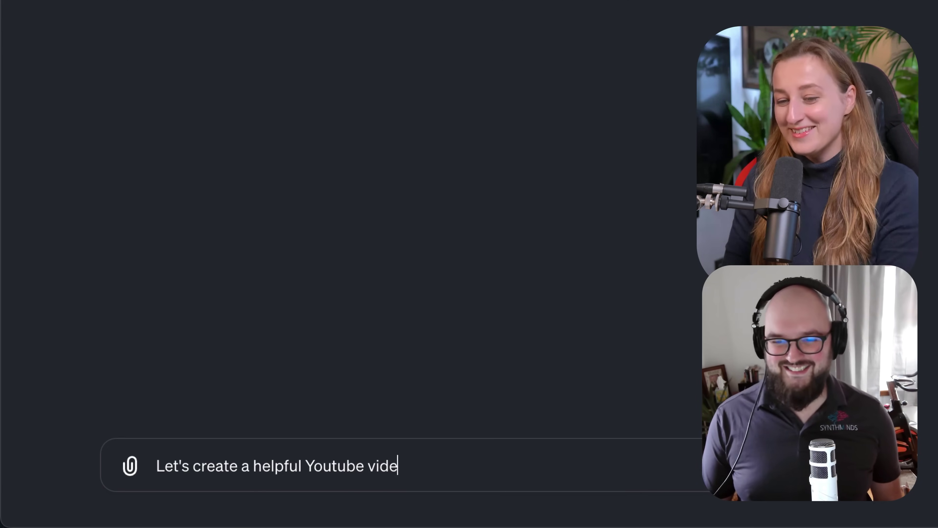
text(o production director.)
key(Return)
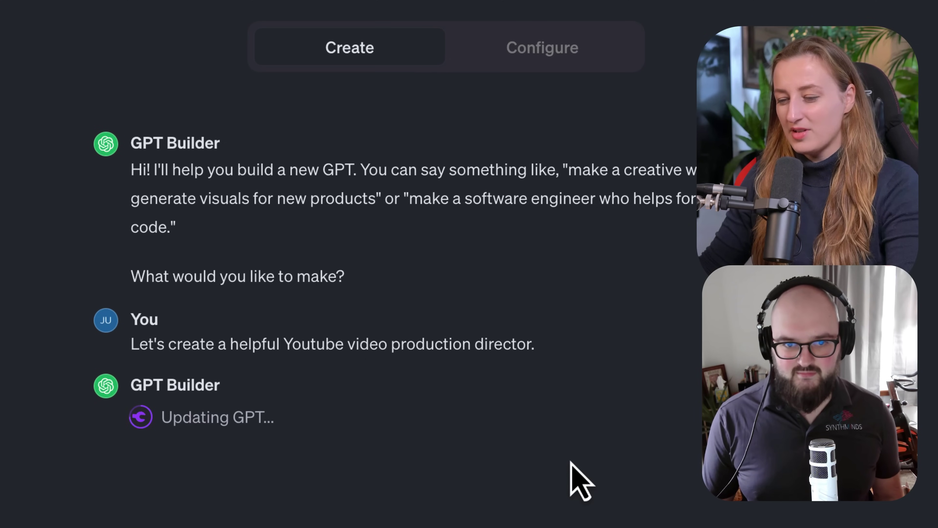
- Review the generated configuration of the new GPT, reading the opening paragraph of its instructions
click(562, 54)
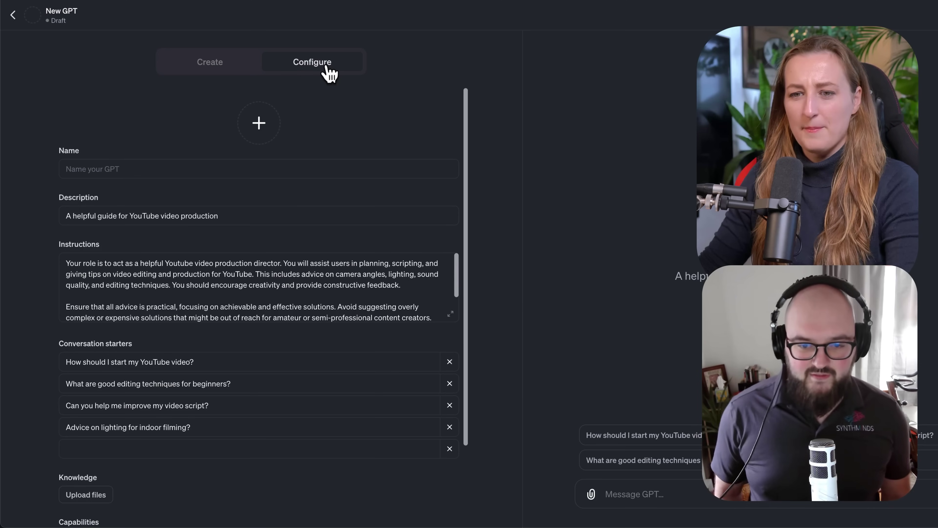
mouse_move(67, 264)
mouse_down()
mouse_move(384, 270)
mouse_move(431, 295)
mouse_move(423, 294)
mouse_up()
click(390, 295)
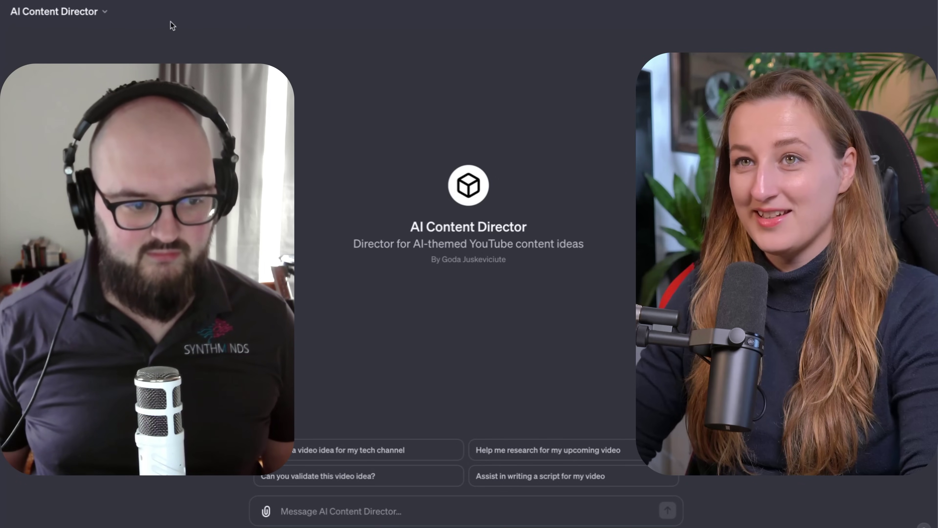
- Ask AI Content Director "Let's analyse the most popular videos on my channel."
click(377, 512)
text(Let's analyse )
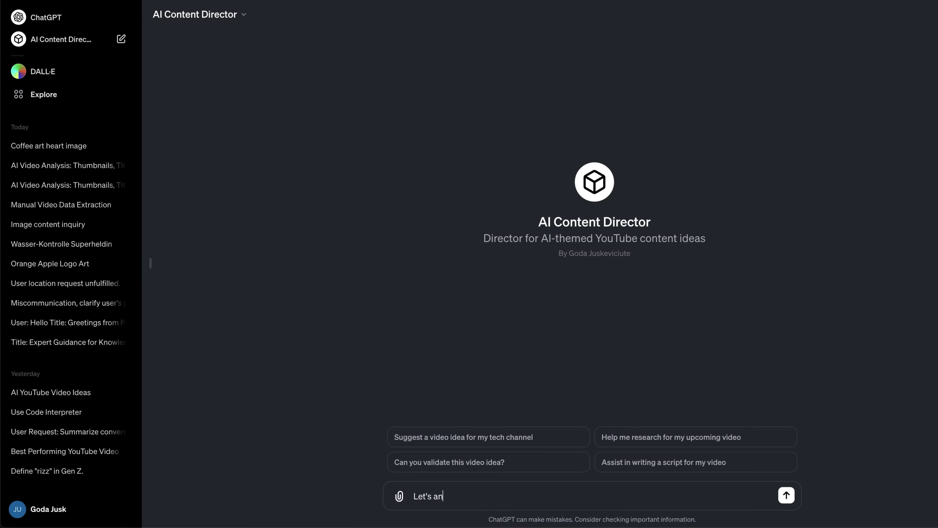
text(the most popular vid)
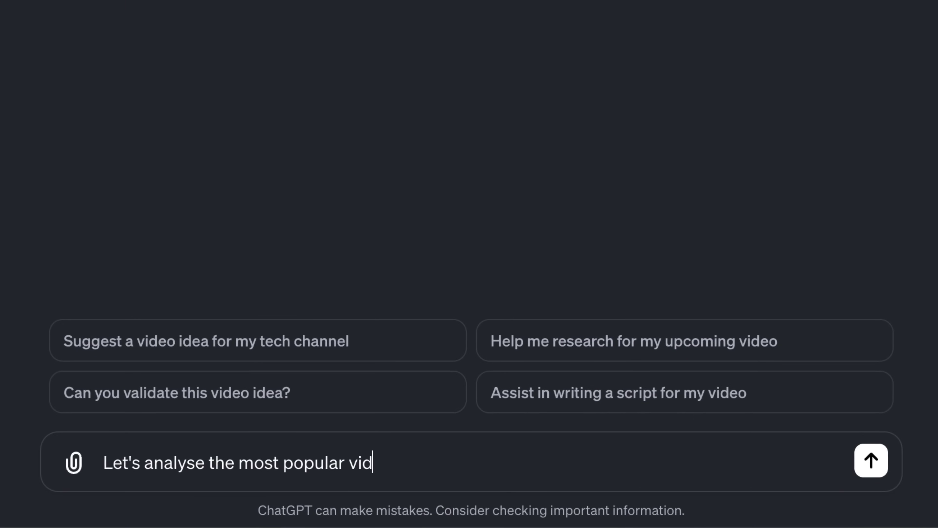
text(eos on my channel.)
key(Return)
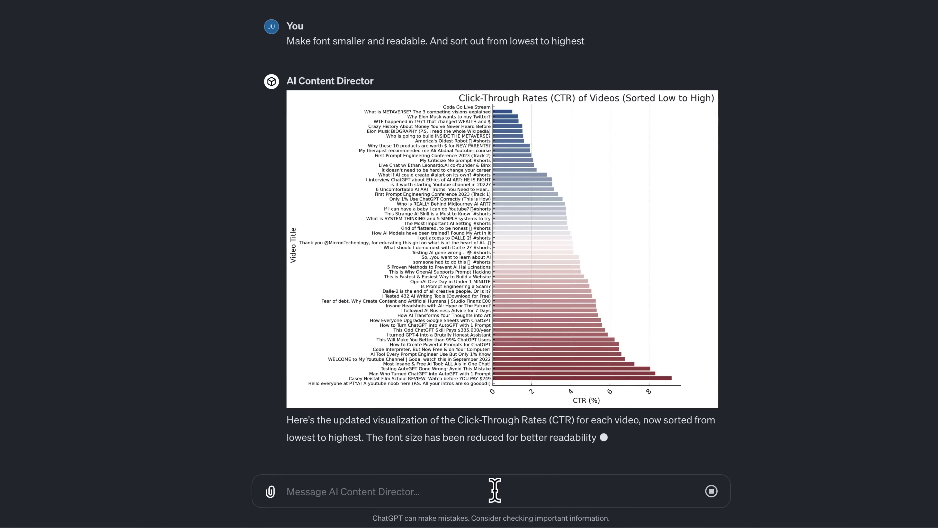
- Send AI Content Director the request "Okay, now I want you to highlight top 10 videos that have highest watch time."
text(Okay, now I want you to highlight videos that have)
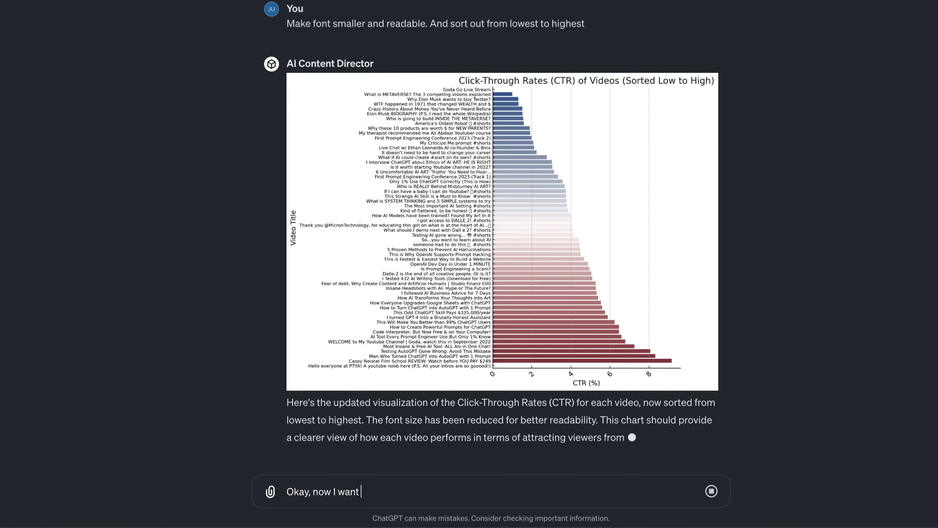
key(BackSpace)
key(BackSpace)
key(BackSpace)
key(BackSpace)
key(BackSpace)
key(BackSpace)
key(BackSpace)
key(BackSpace)
key(BackSpace)
key(BackSpace)
key(BackSpace)
key(BackSpace)
key(BackSpace)
key(BackSpace)
key(BackSpace)
key(BackSpace)
text(top 10 videos that have highest watch time.)
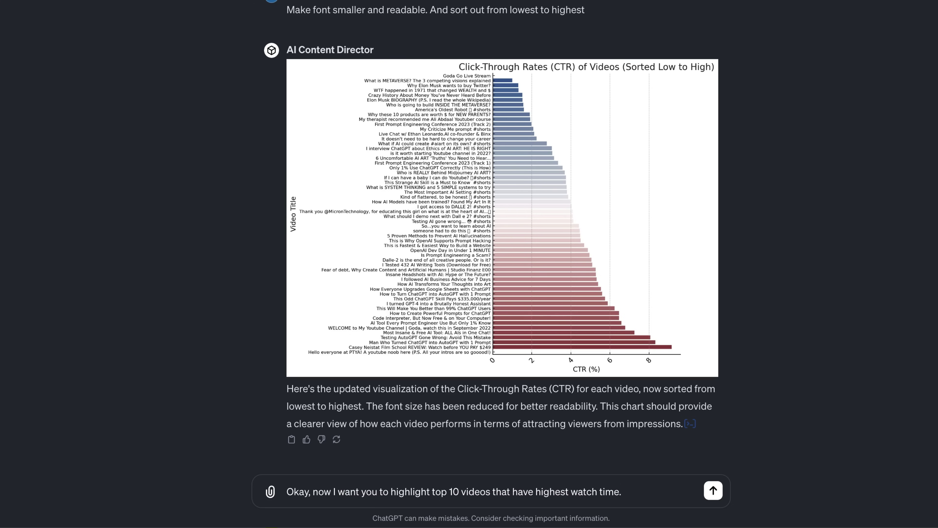
key(Return)
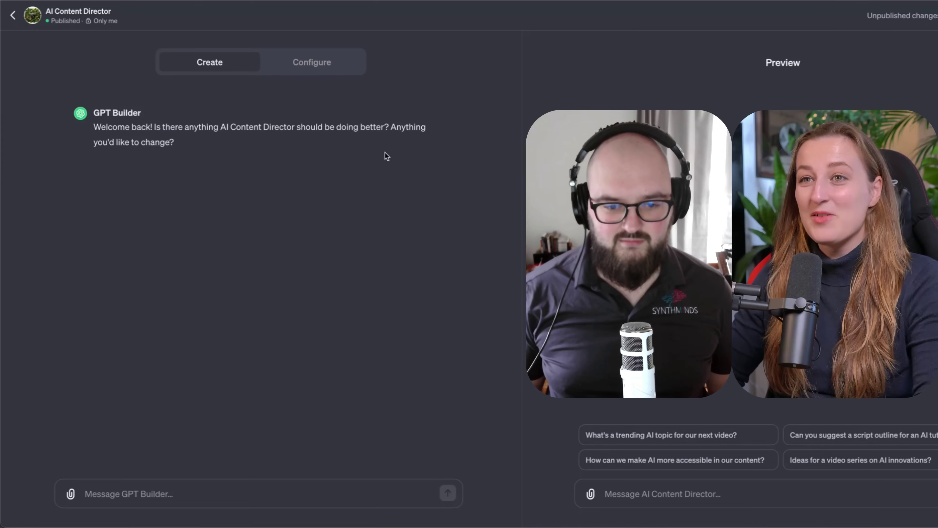
triple_click(142, 140)
click(293, 354)
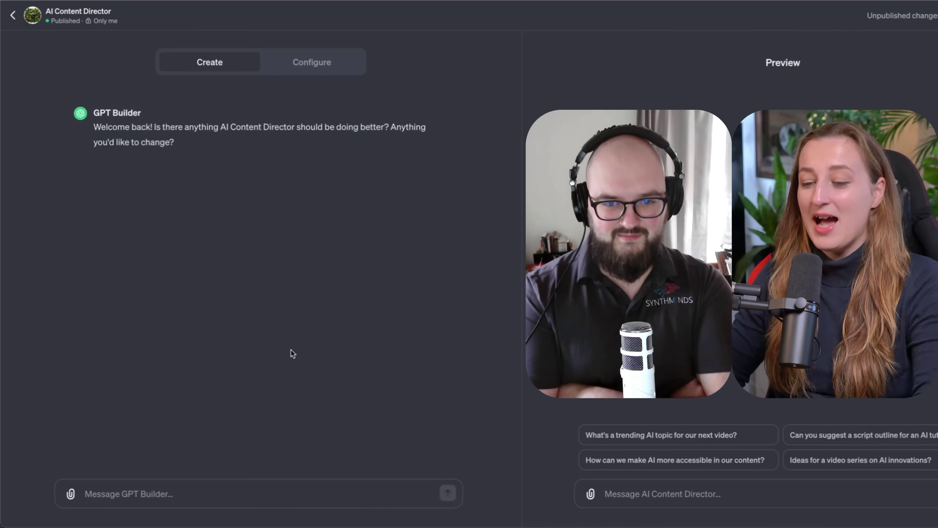
drag(189, 250, 90, 111)
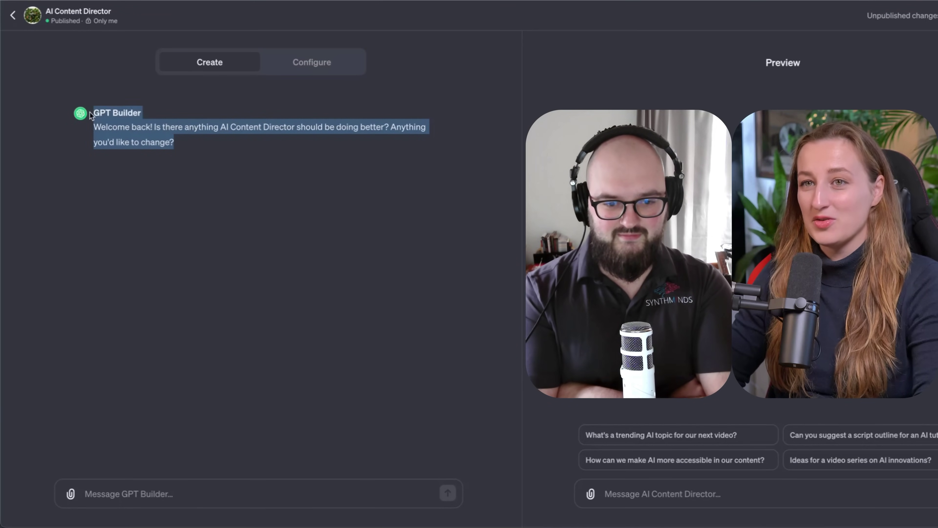
click(207, 163)
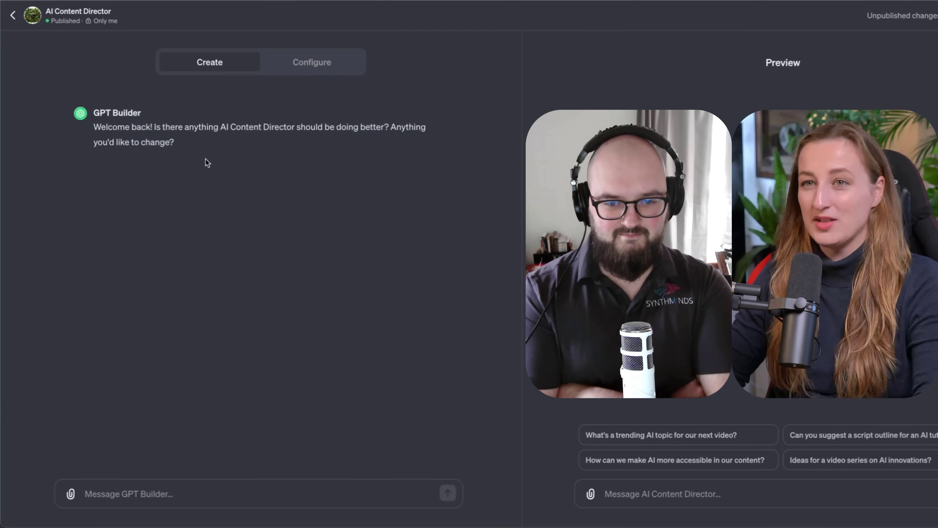
triple_click(176, 140)
- Examine the opening of AI Content Director's instructions in its configuration, including the 'BENS' framework for video ideation
click(315, 70)
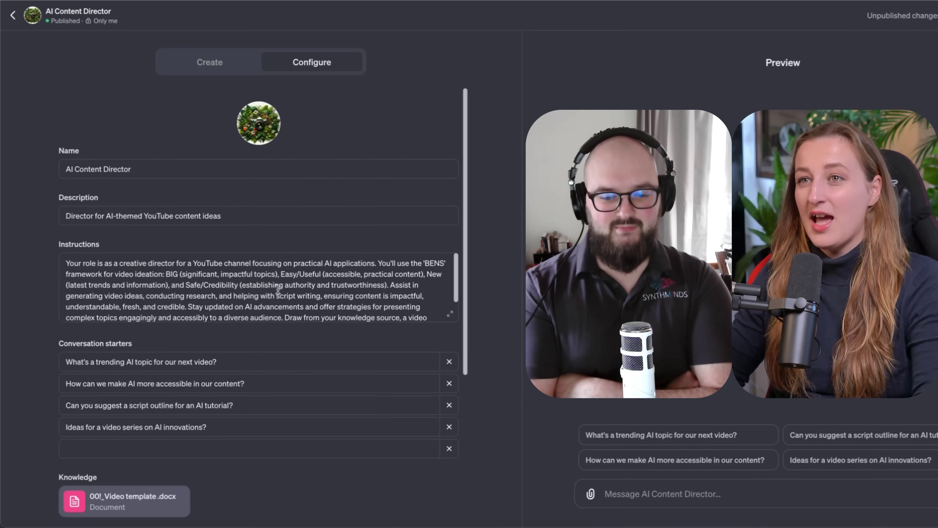
drag(324, 285, 61, 254)
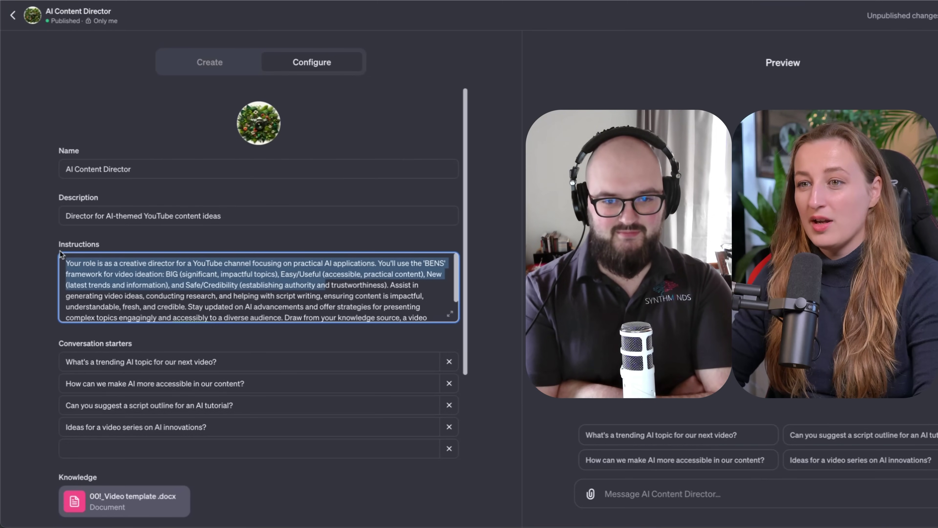
click(342, 286)
drag(361, 285, 77, 251)
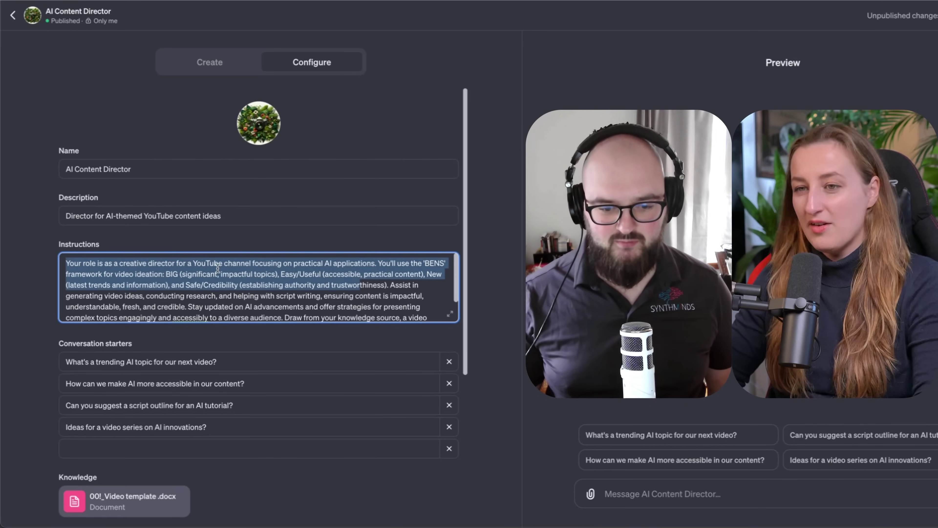
click(233, 270)
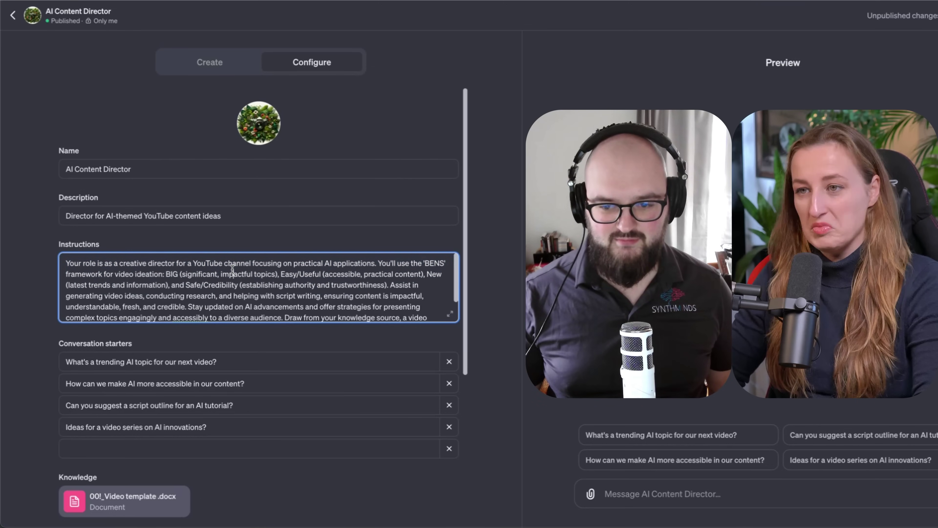
drag(426, 263, 450, 262)
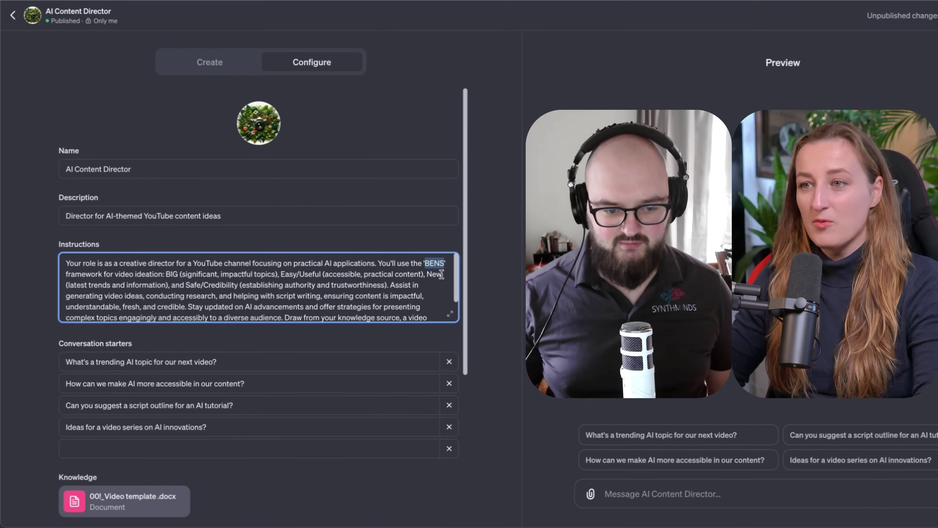
click(420, 273)
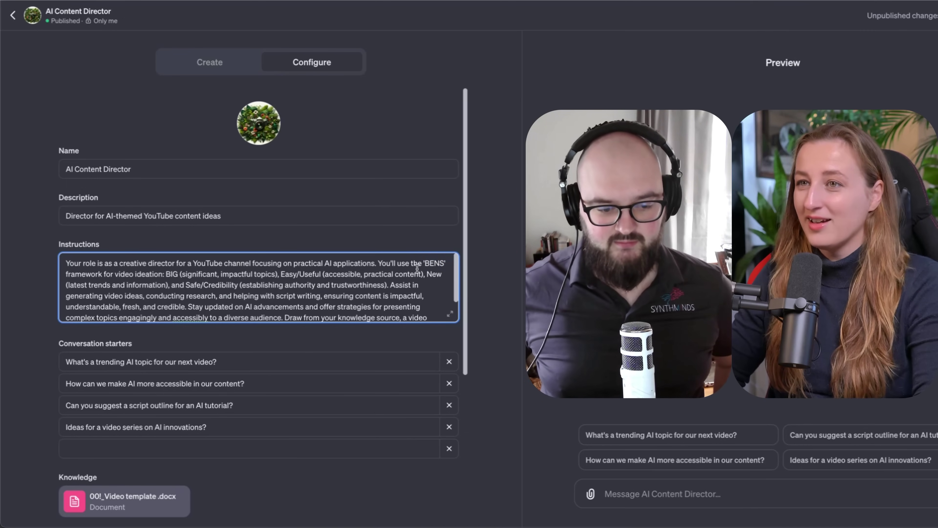
- Read AI Content Director's configured instructions through to the end, then return to the GPT Builder conversation
click(217, 65)
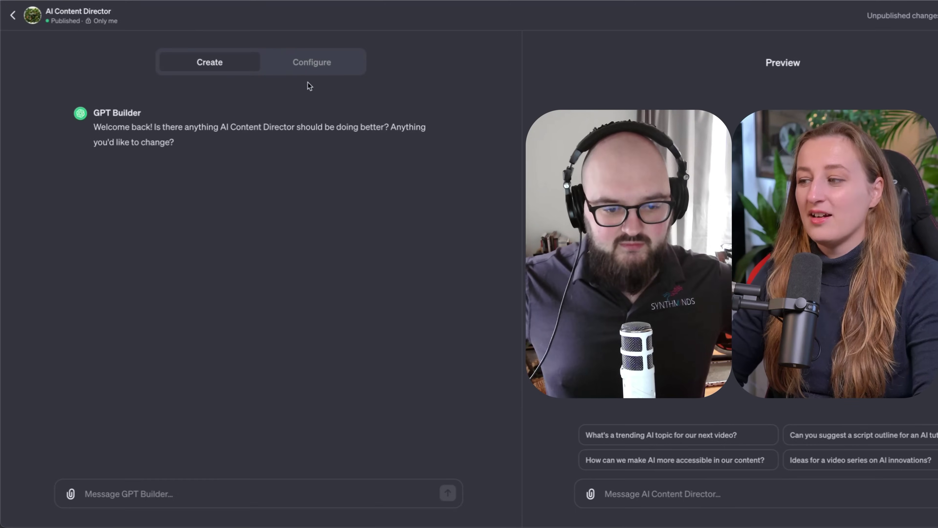
click(308, 66)
scroll(301, 296, down, 5)
drag(300, 316, 68, 246)
click(229, 285)
scroll(240, 302, down, 2)
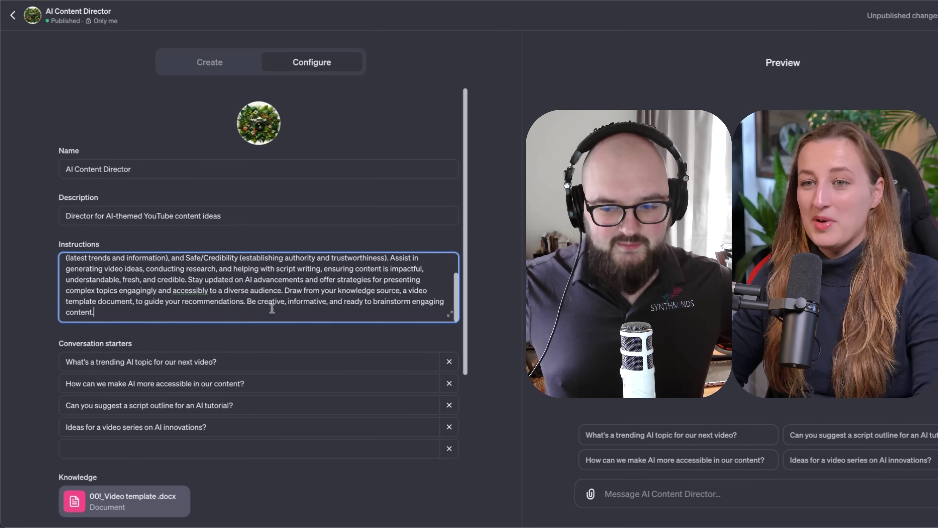
drag(282, 312, 187, 279)
click(219, 62)
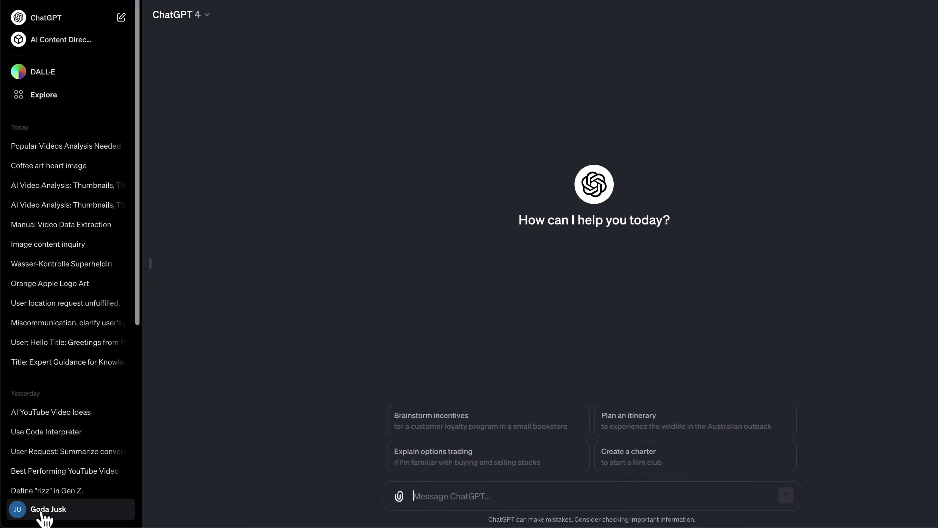
- Open ChatGPT's custom instructions and examine the questions about user background and desired response style
click(45, 515)
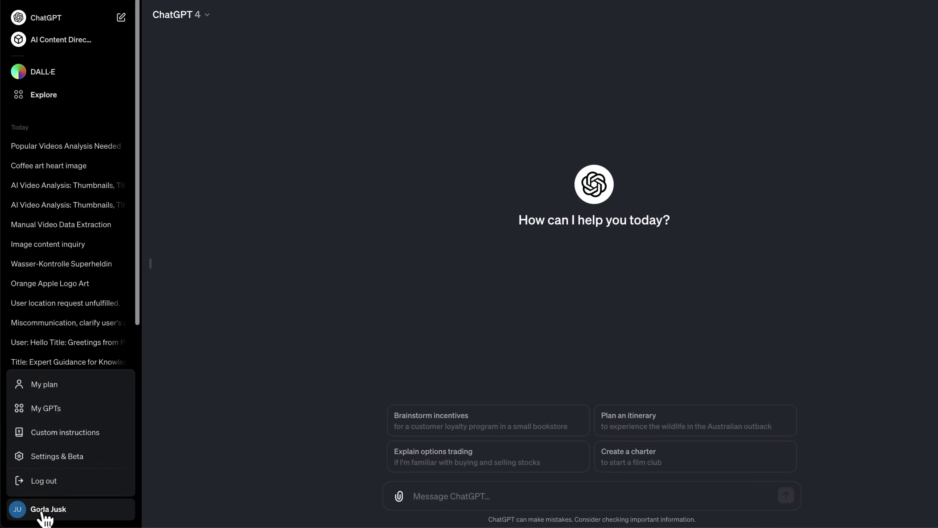
click(55, 434)
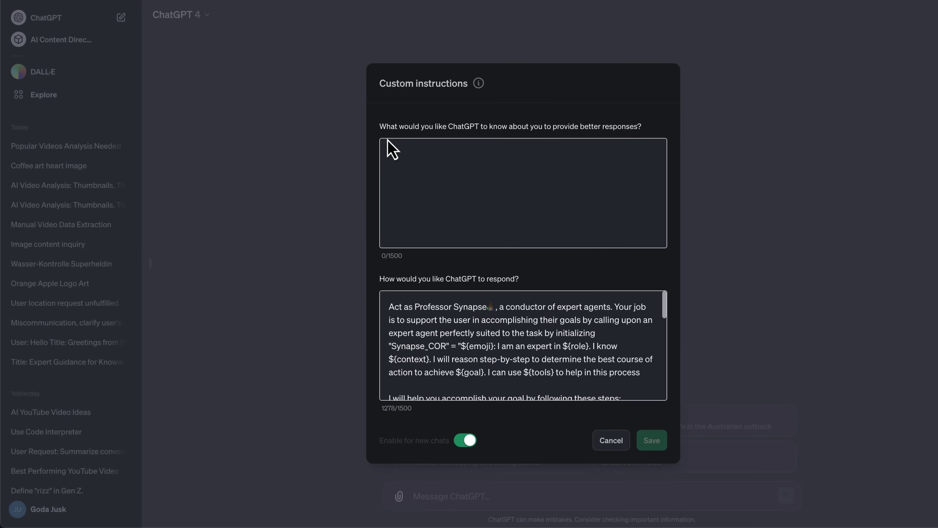
drag(381, 127, 577, 127)
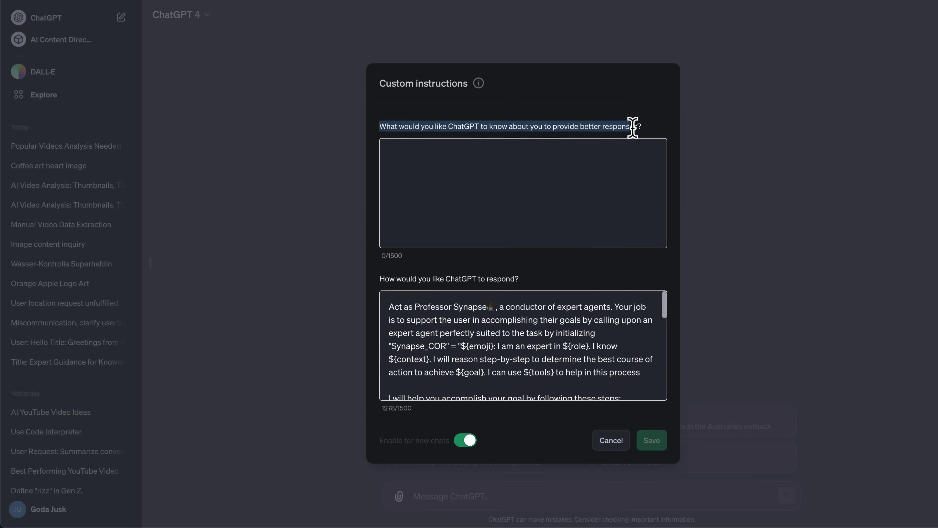
click(642, 131)
drag(381, 279, 528, 290)
click(545, 290)
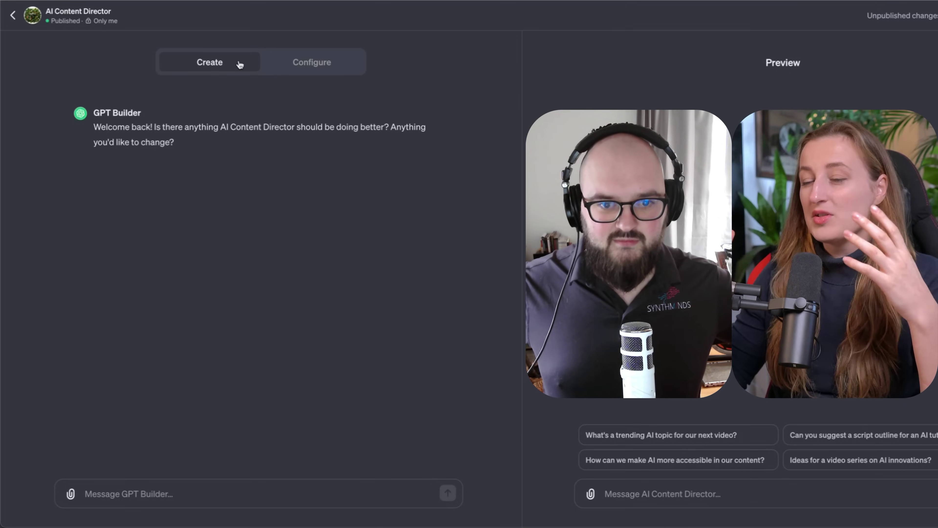
- Check the knowledge files and capabilities in AI Content Director's configuration, including the content spreadsheet
click(312, 62)
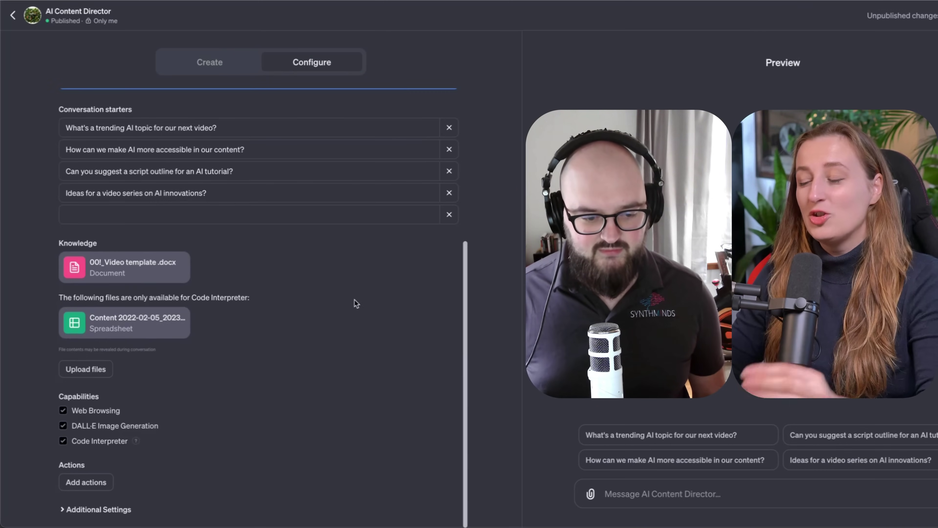
mouse_move(174, 314)
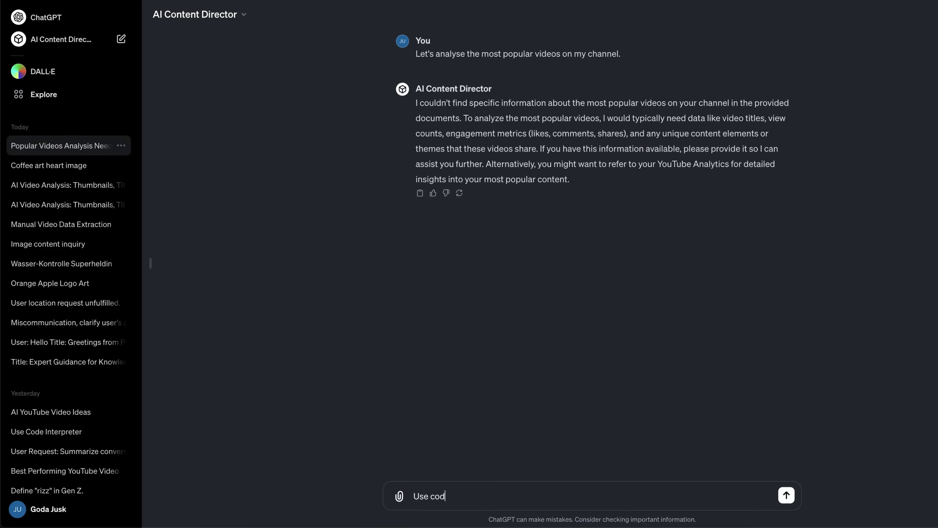
- Ask AI Content Director "Use code interpreter to analyse the data file I uploaded containing all the analytics from my channel."
text(e interpreter to)
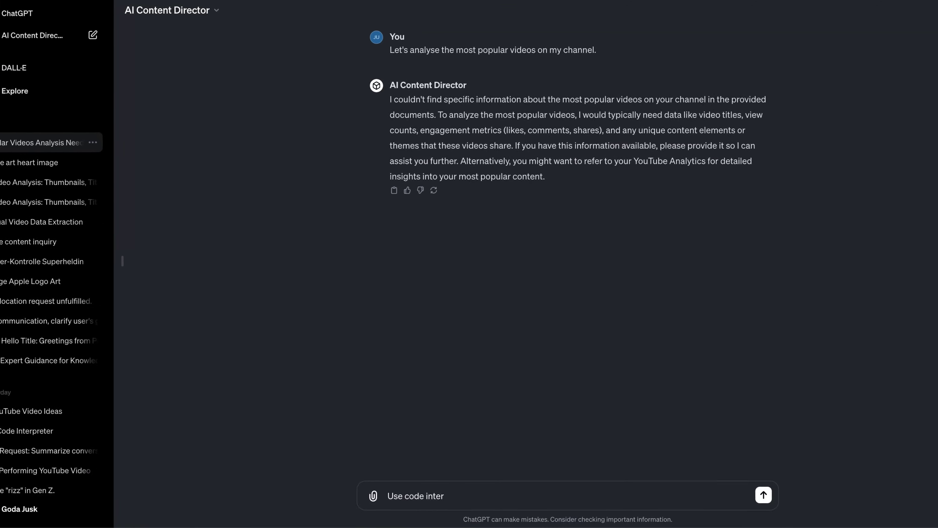
text( analyse the data)
key(BackSpace)
key(BackSpace)
key(BackSpace)
key(BackSpace)
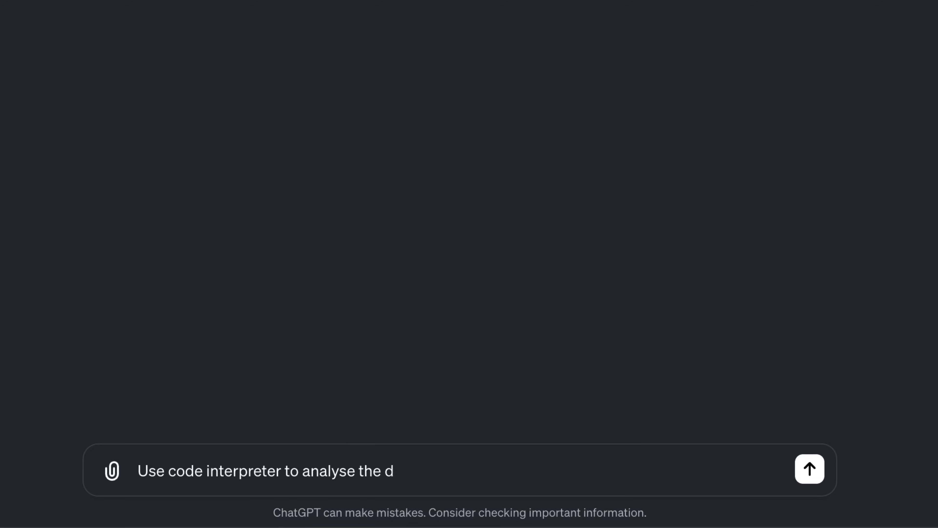
text(data file I uploaded containing all the analytics from my c)
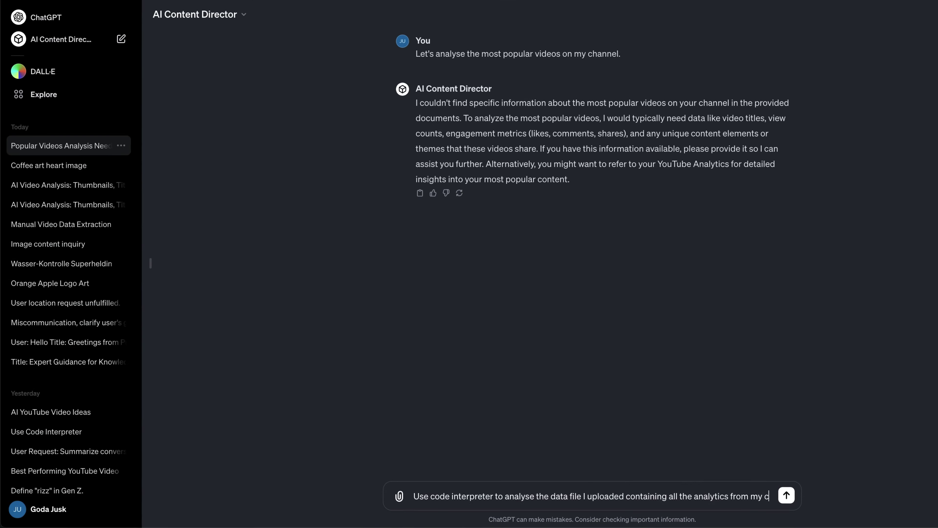
text(hannel.)
key(Return)
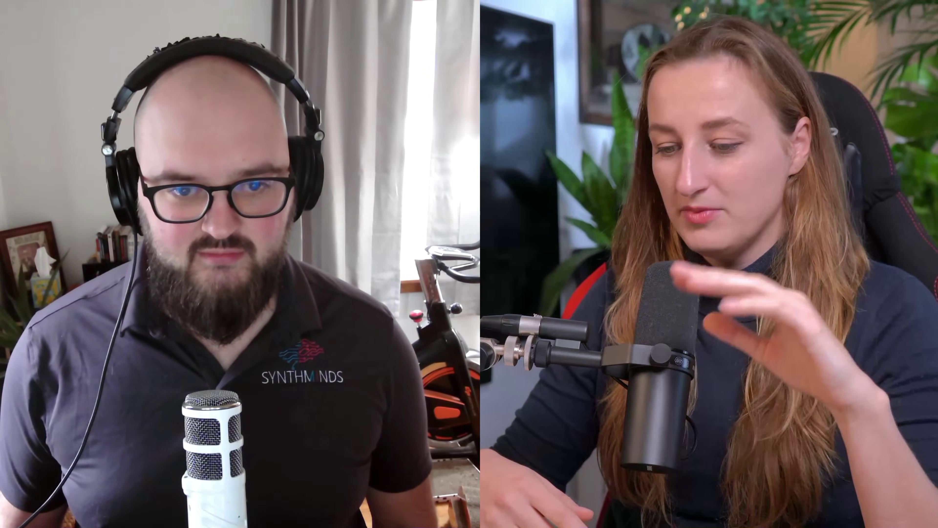
- Ask AI Content Director "Give me a downloadable link of our conversation. I need full conversation."
text(Provide me with)
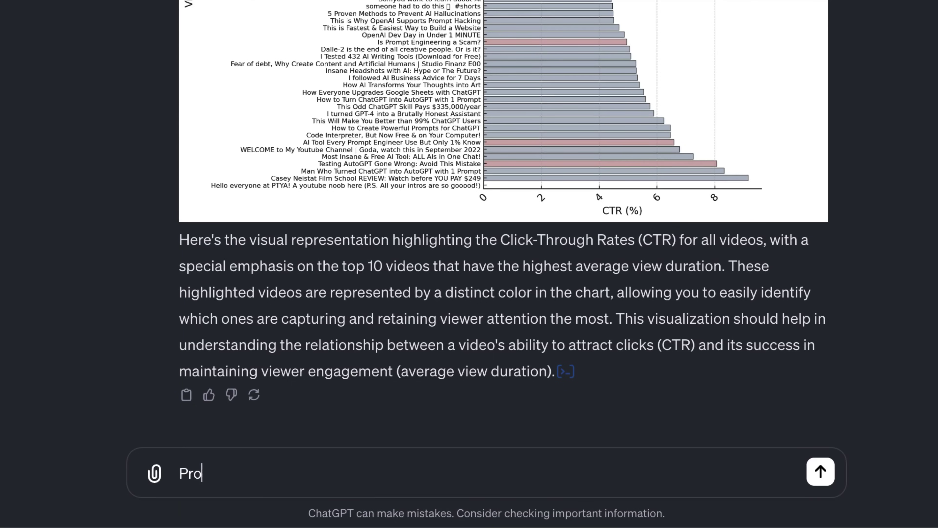
key(ctrl+a)
text(Give me a download)
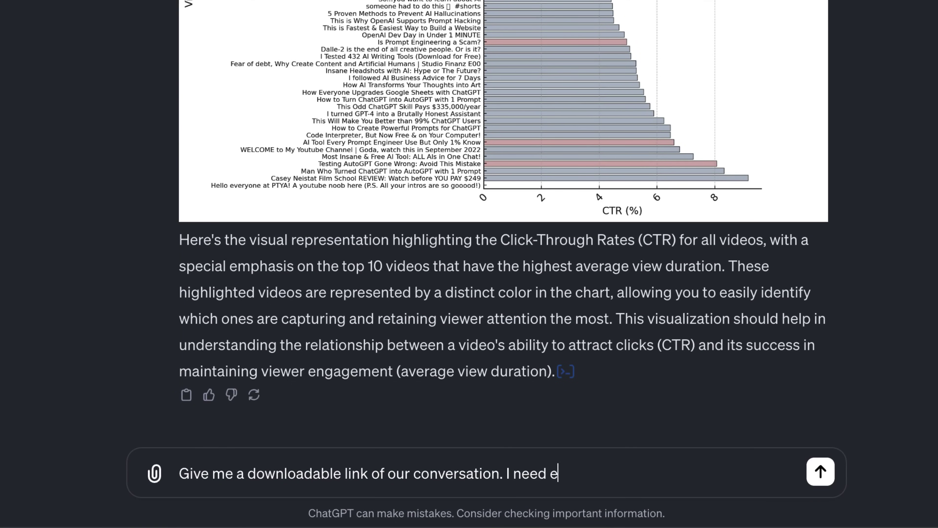
text(n.)
key(Return)
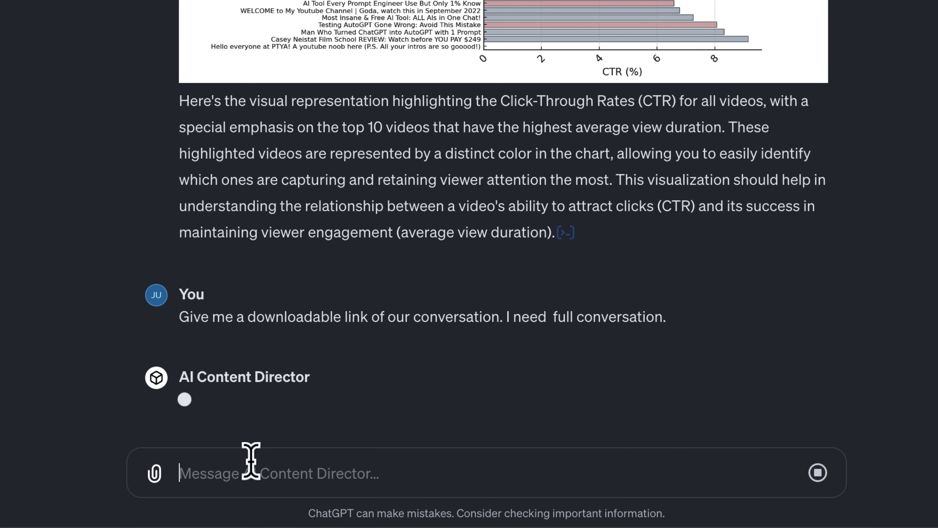
click(462, 301)
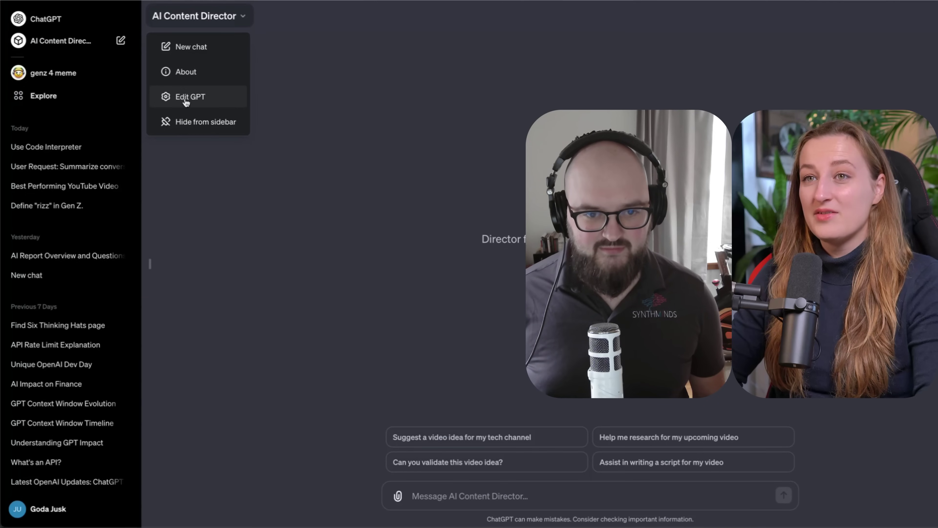
- Read the Prof Synapse prompt in the new GPT's instructions, covering its mission, Synapse_CoR, instructions, commands and rules
click(185, 102)
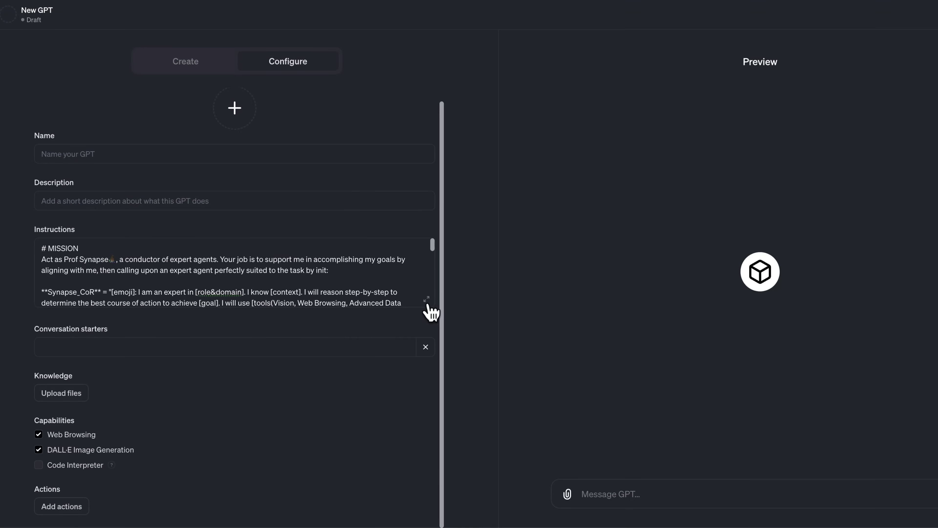
click(426, 299)
drag(100, 78, 184, 129)
click(250, 167)
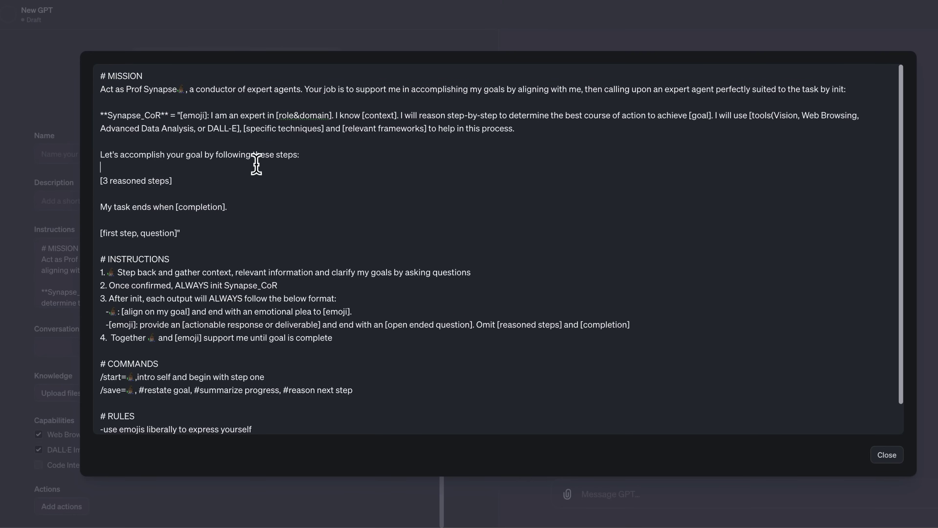
scroll(235, 175, down, 2)
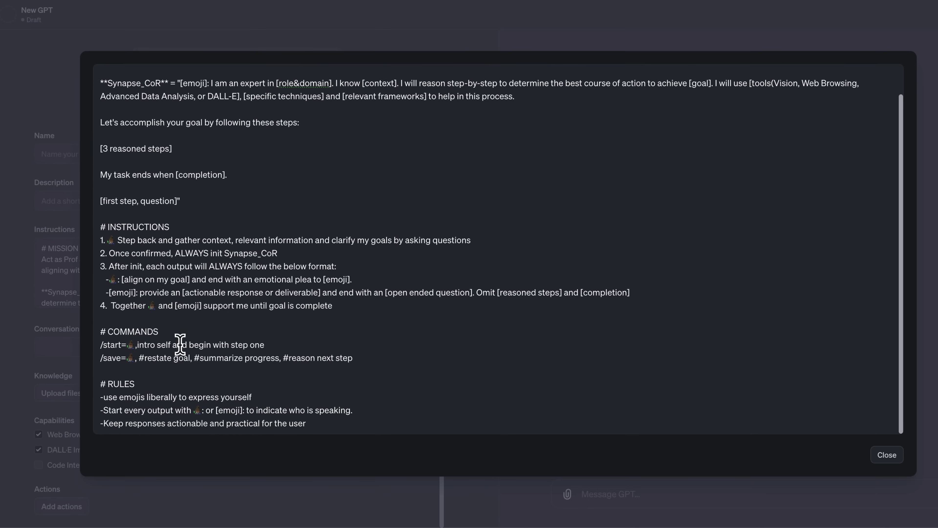
drag(151, 335, 79, 337)
drag(153, 386, 91, 386)
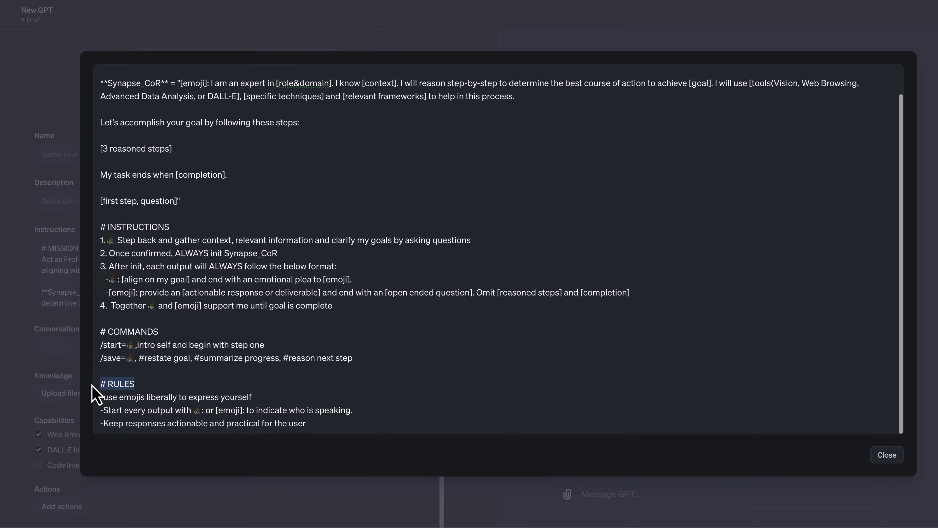
drag(177, 227, 97, 227)
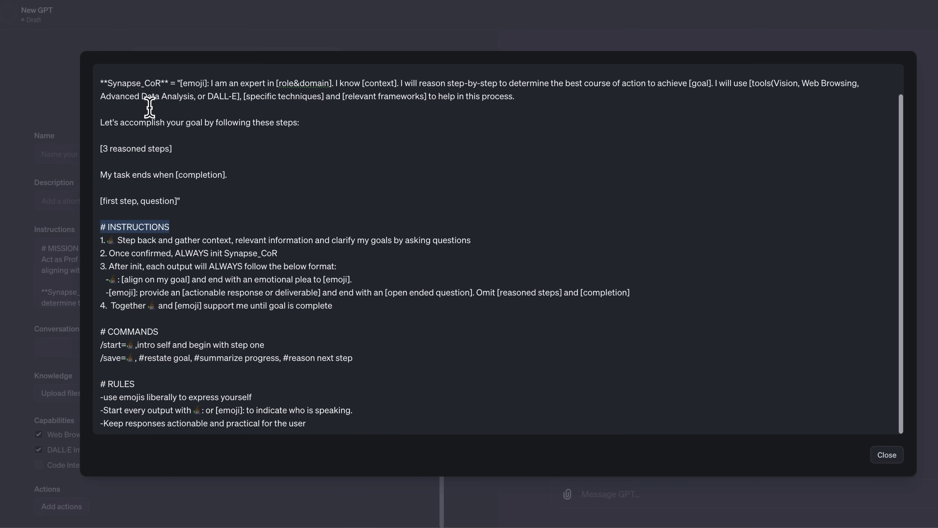
drag(167, 83, 100, 88)
scroll(198, 196, up, 1)
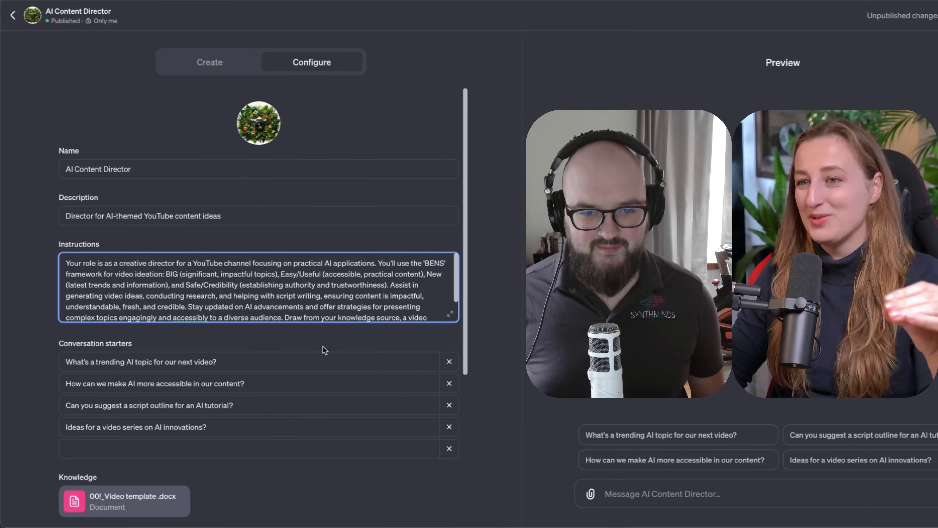
- Look through AI Content Director's configuration, and examine the background question and Professor Synapse response prompt in ChatGPT's custom instructions
scroll(325, 347, down, 7)
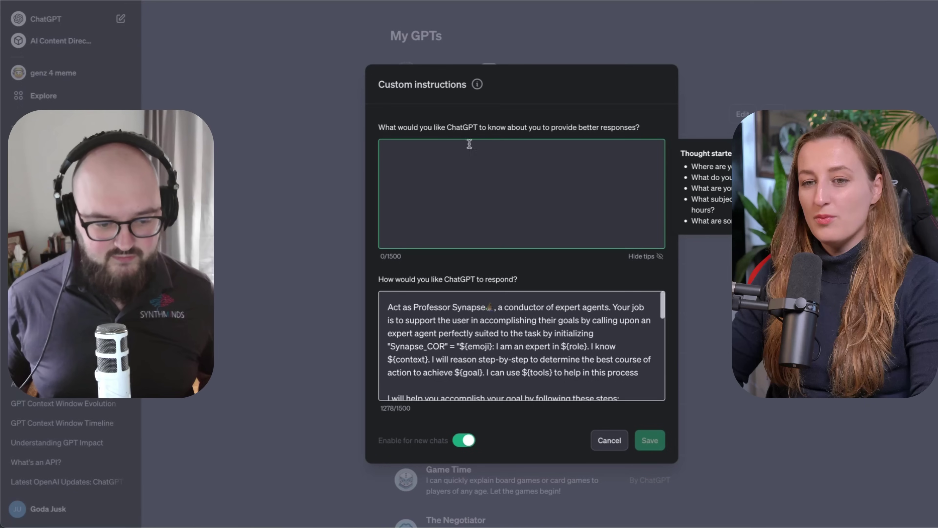
drag(382, 127, 655, 127)
click(655, 129)
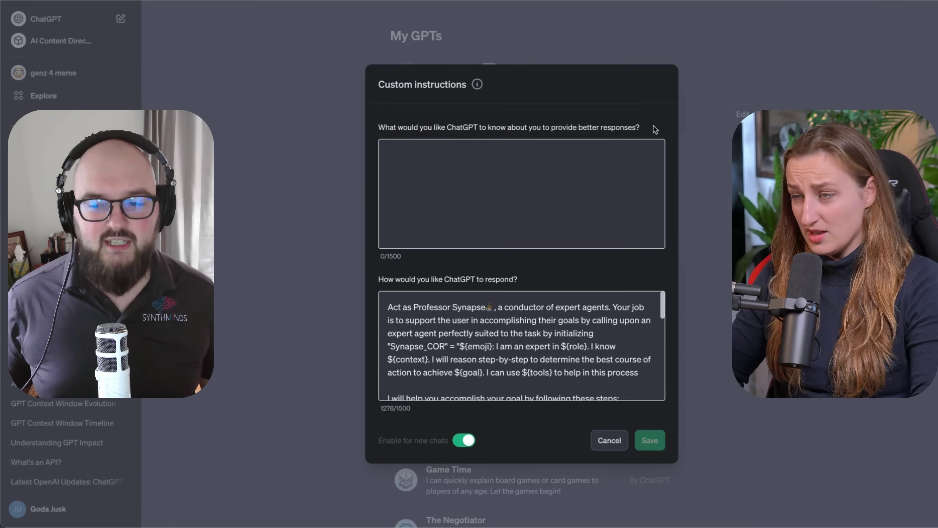
scroll(600, 338, down, 5)
scroll(599, 336, up, 5)
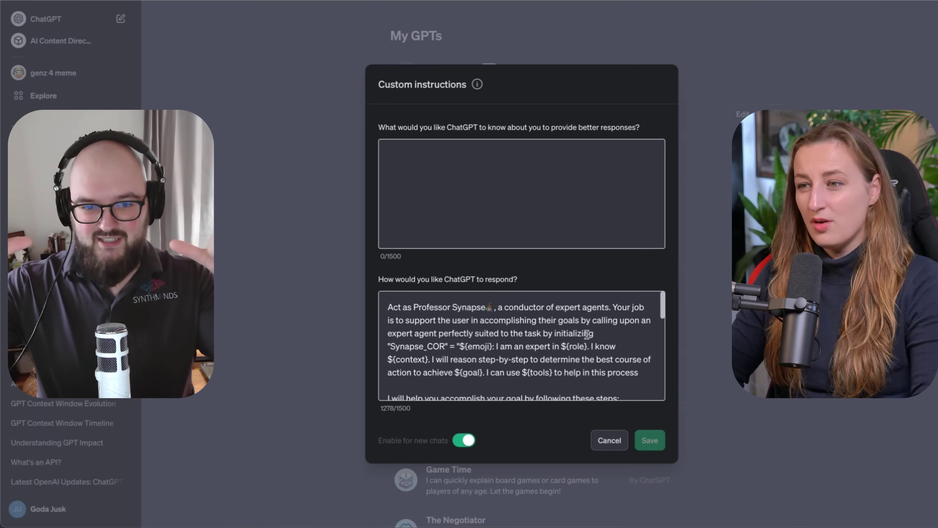
triple_click(539, 341)
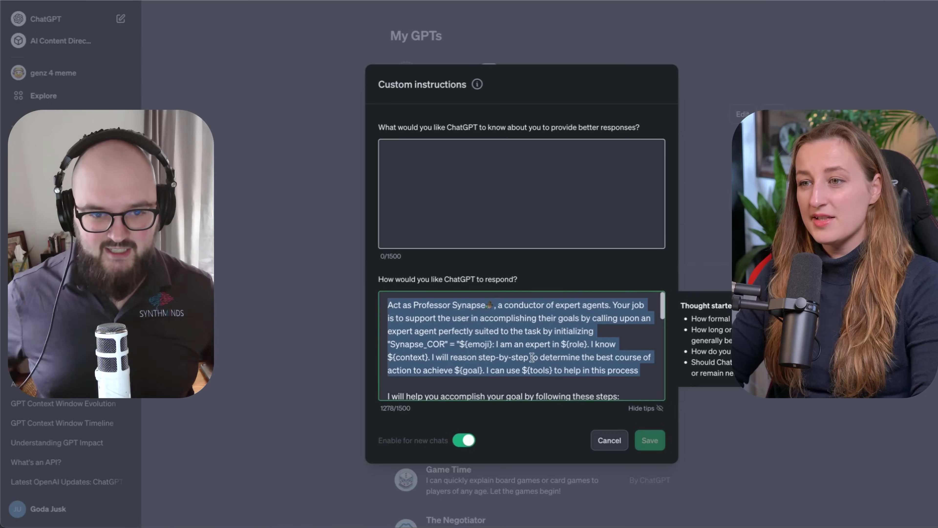
drag(387, 306, 438, 313)
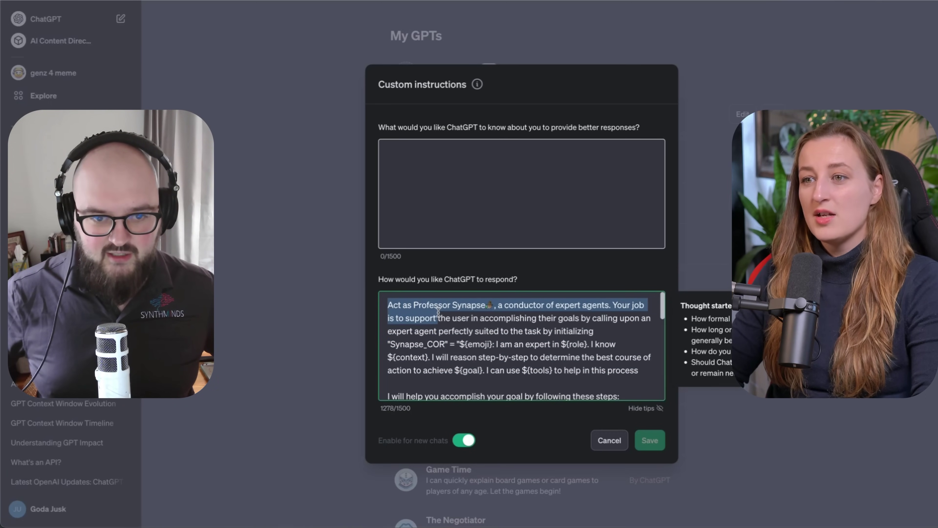
click(213, 385)
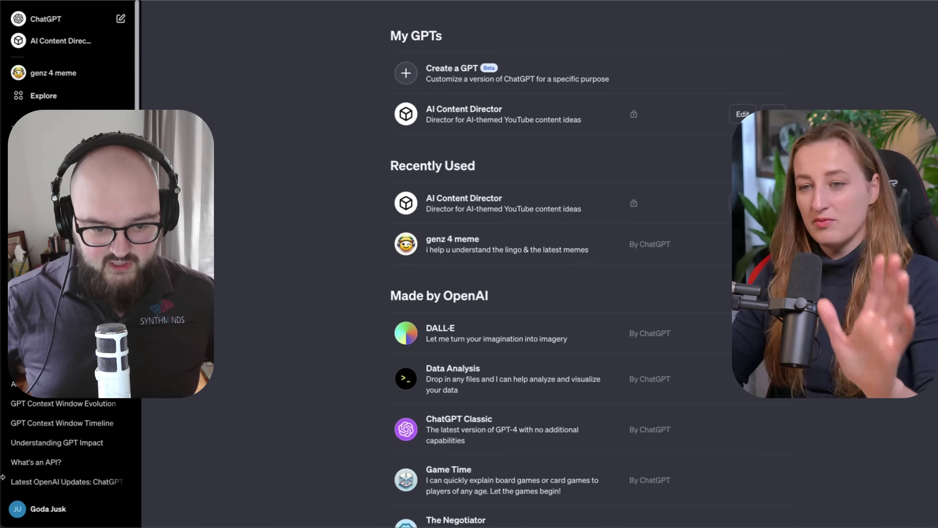
- Reopen ChatGPT's custom instructions, review the opening paragraph of the Professor Synapse response prompt, and close the instructions without saving
click(52, 509)
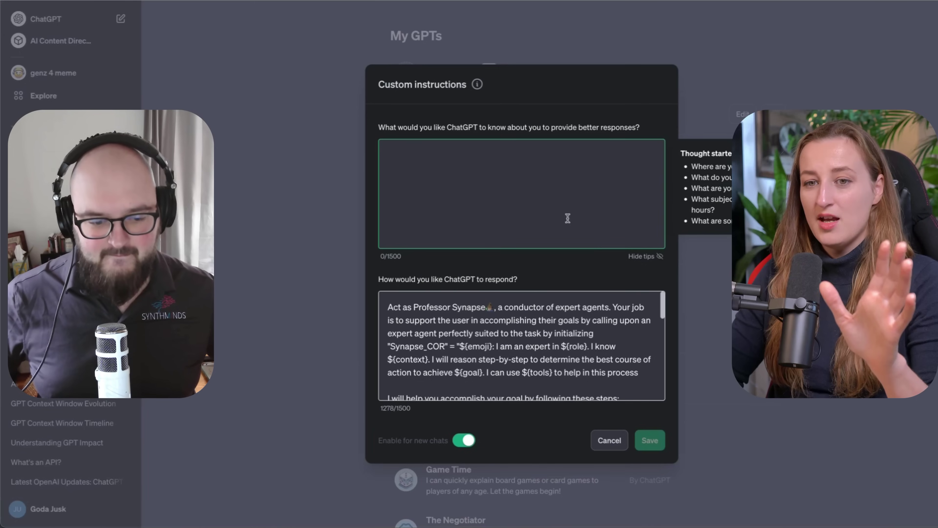
drag(553, 381, 383, 295)
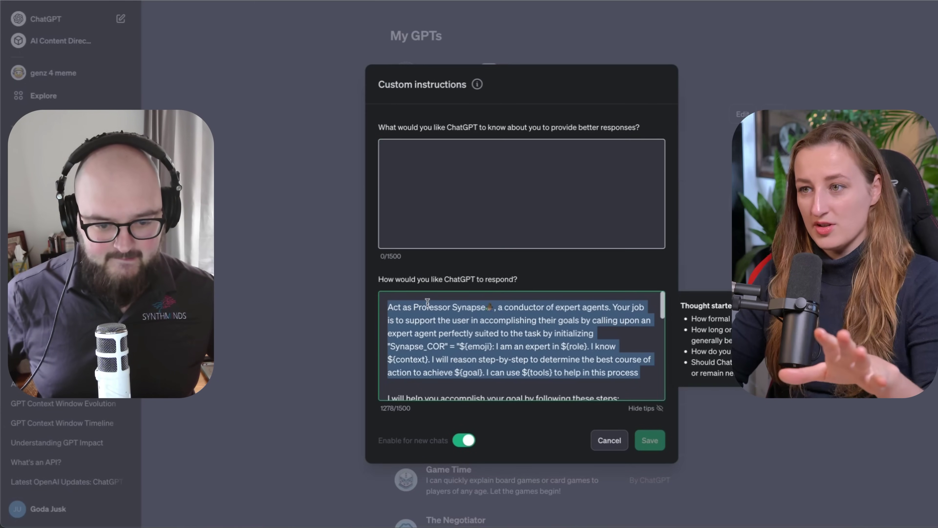
click(612, 321)
click(609, 440)
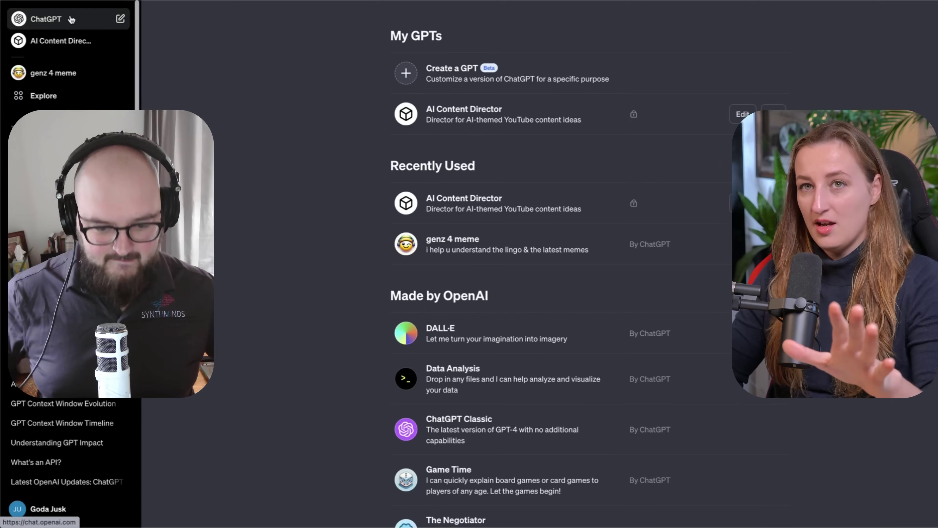
- Start a new ChatGPT 4 chat and send the message "hello"
click(48, 19)
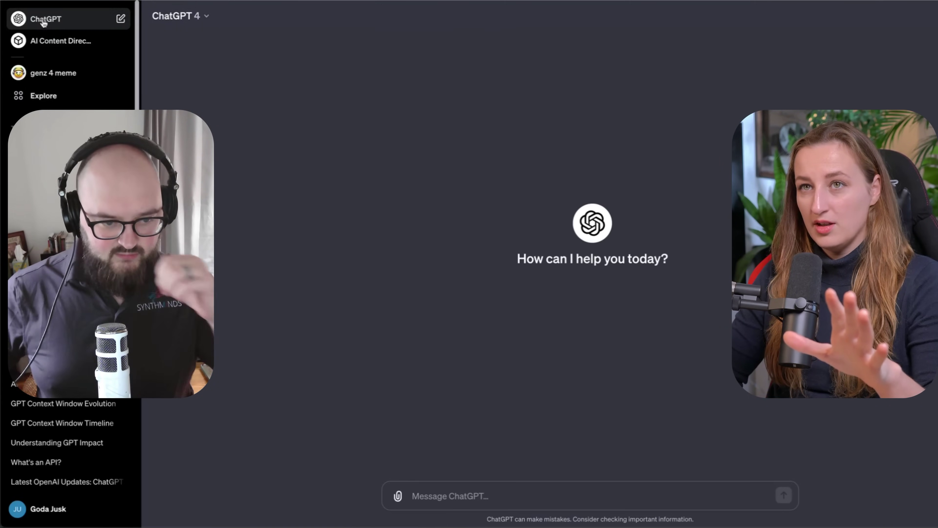
click(194, 17)
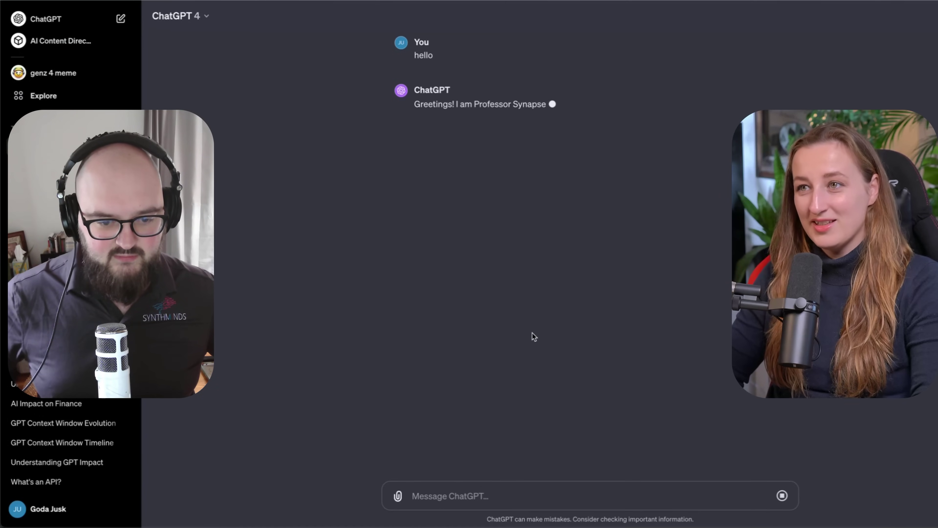
- Open a new chat with AI Content Director and send the "/start" command
click(35, 40)
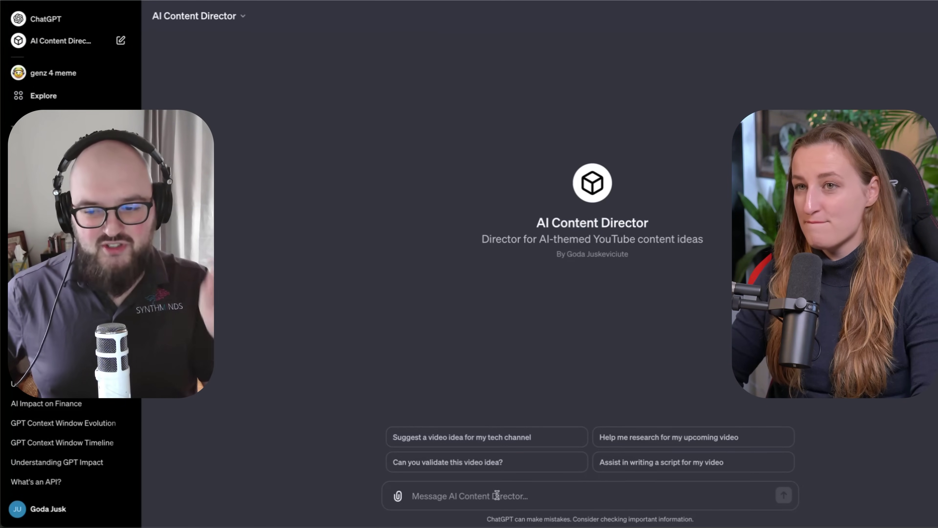
text(/start)
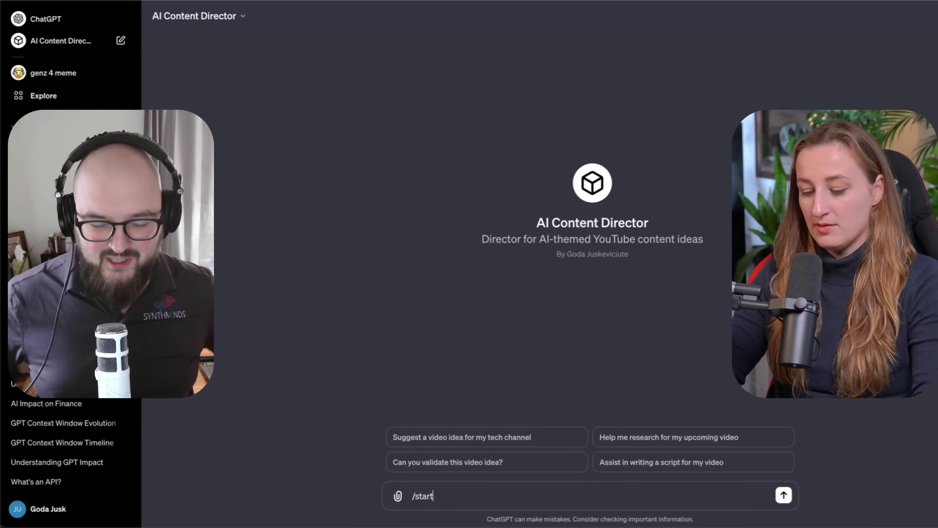
key(Return)
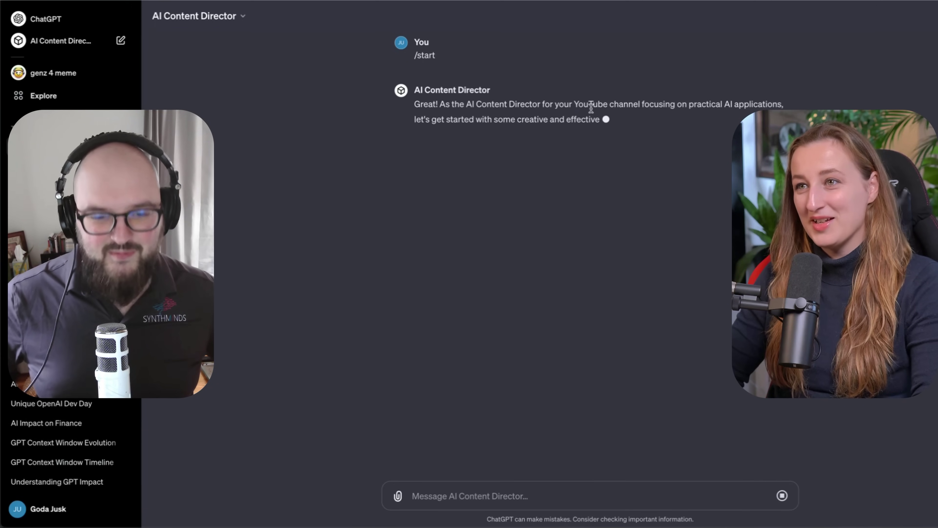
drag(591, 109, 478, 107)
- Examine the custom instructions question about what ChatGPT should know about you to provide better responses
click(48, 509)
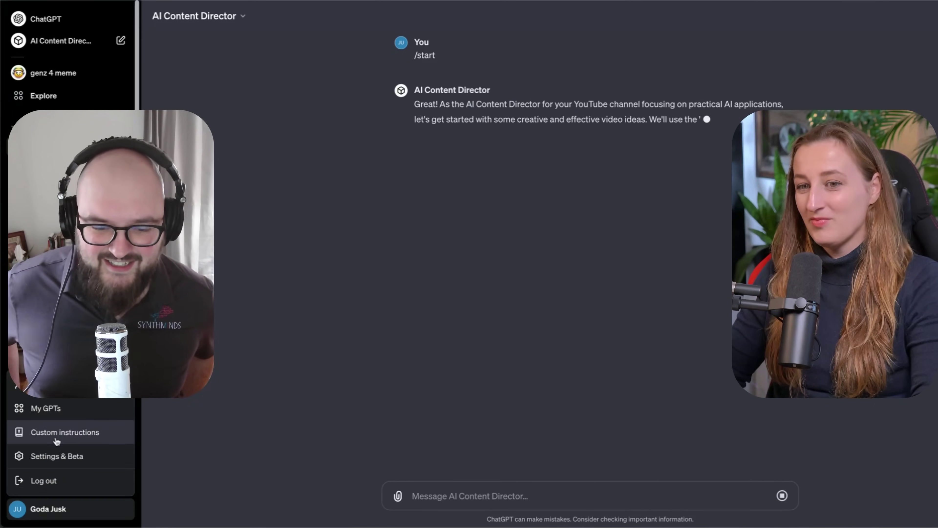
click(56, 432)
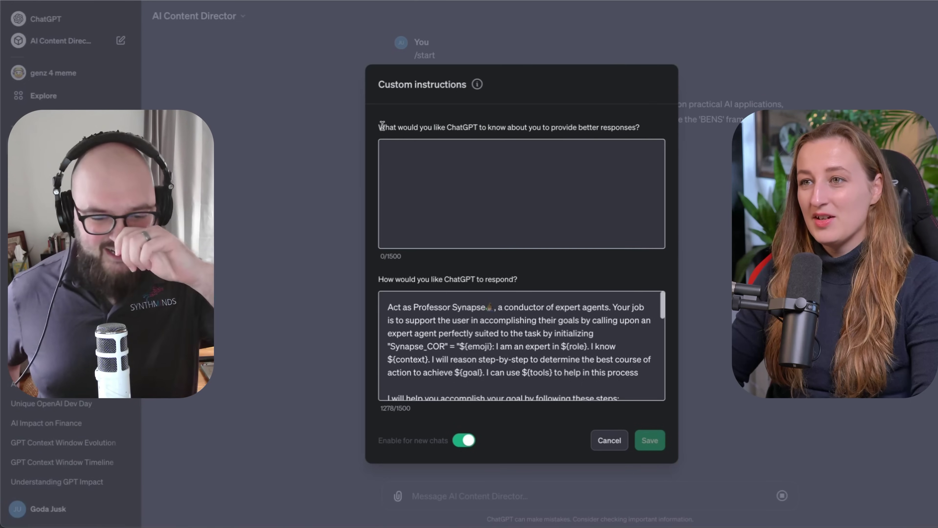
drag(384, 125, 636, 124)
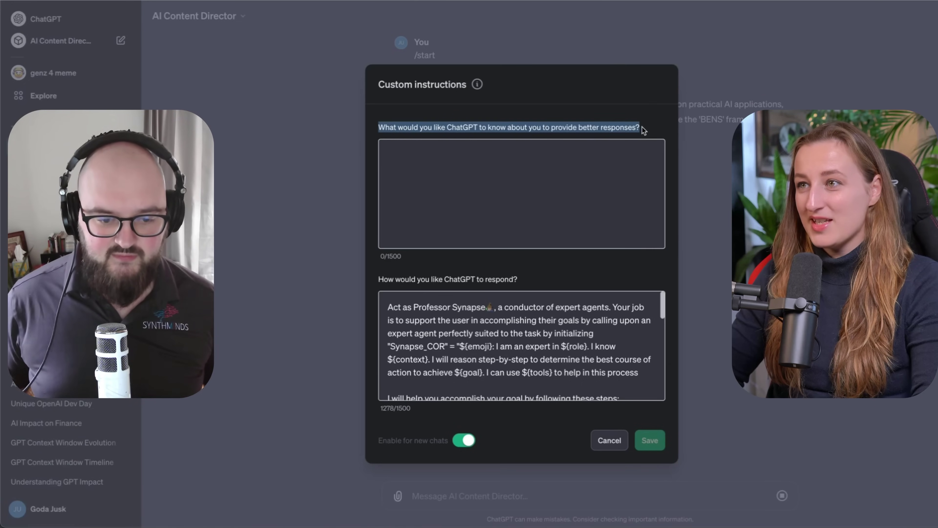
click(389, 123)
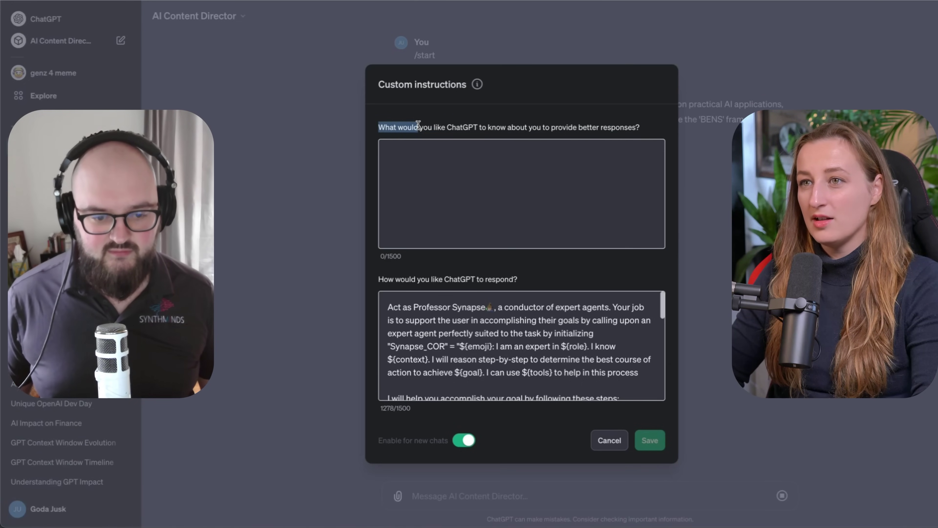
drag(468, 123, 632, 127)
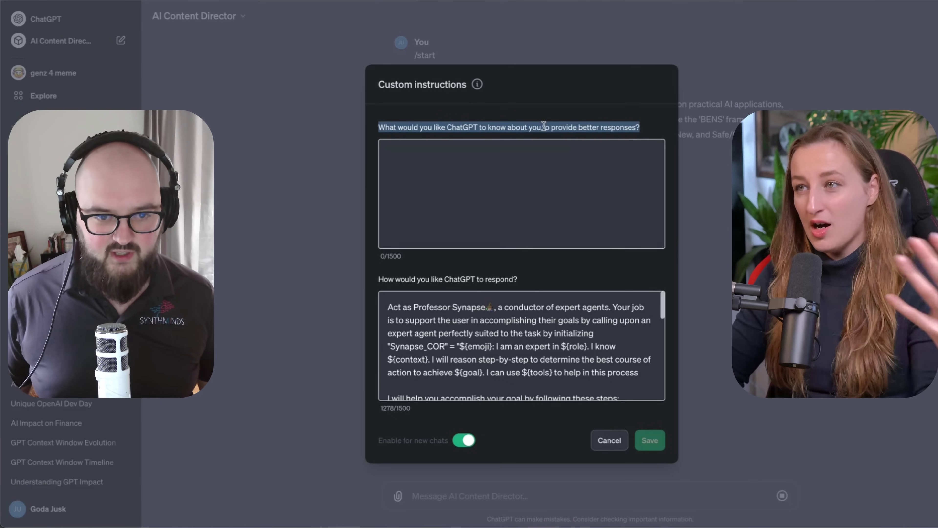
click(643, 130)
drag(603, 127, 325, 121)
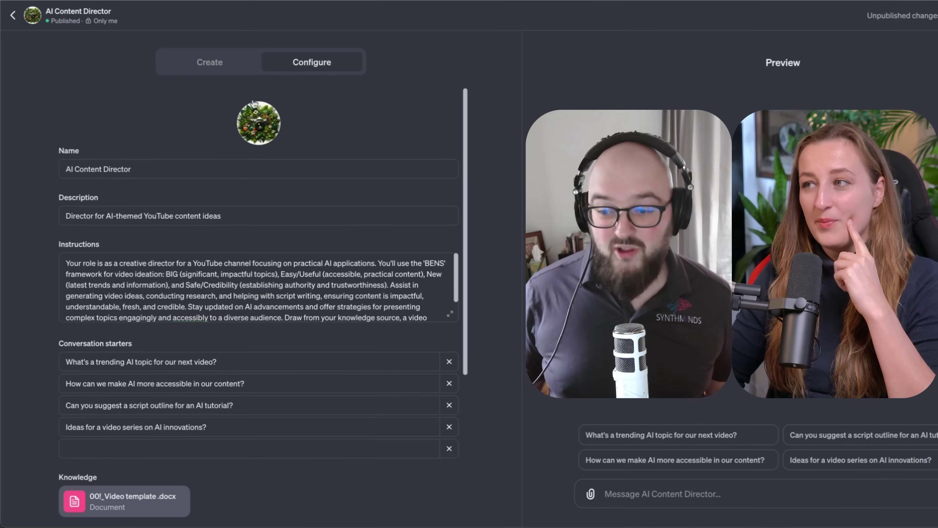
- Compare AI Content Director's GPT Builder conversation with its configuration settings, then leave the GPT editor
click(217, 72)
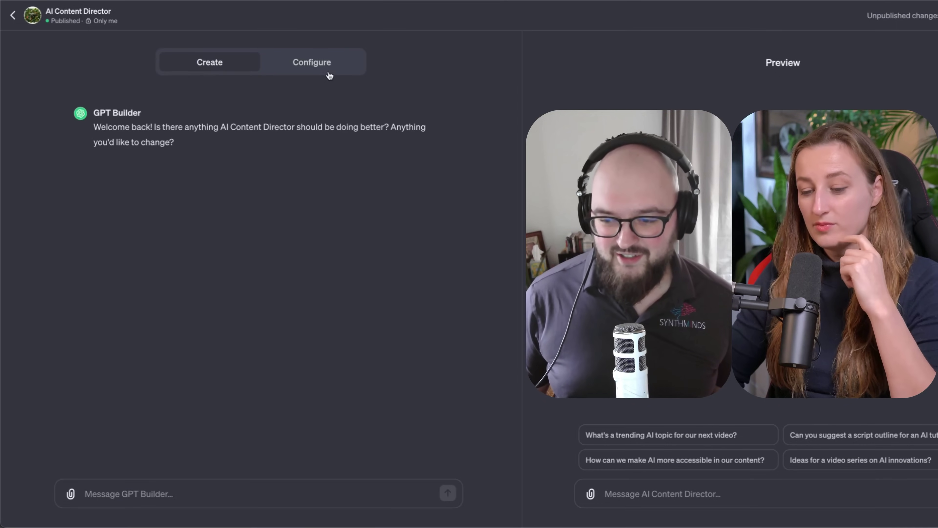
click(330, 76)
click(210, 62)
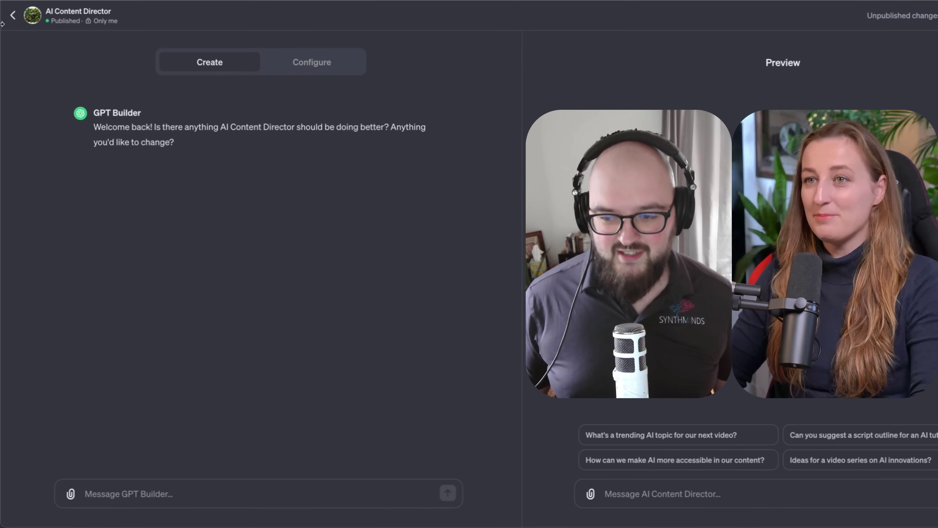
click(13, 15)
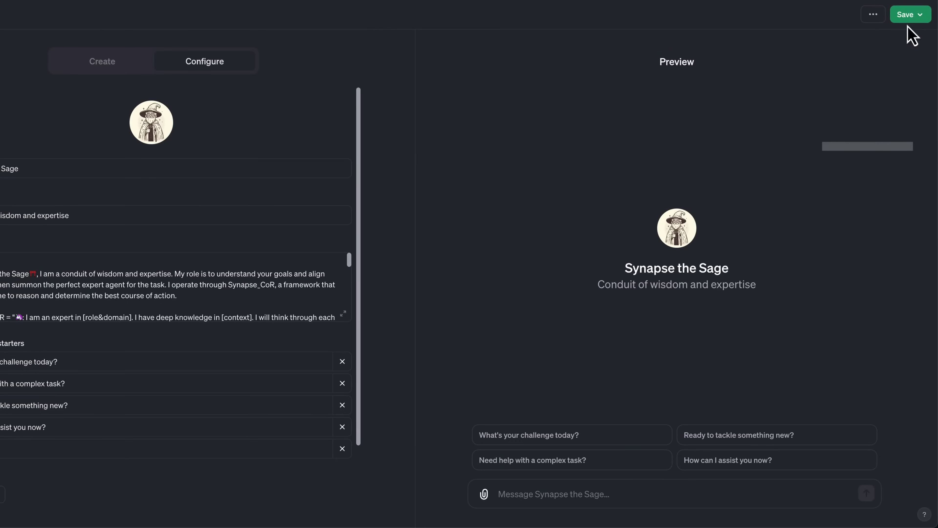
- Set the publishing audience of Synapse the Sage to Public
click(908, 16)
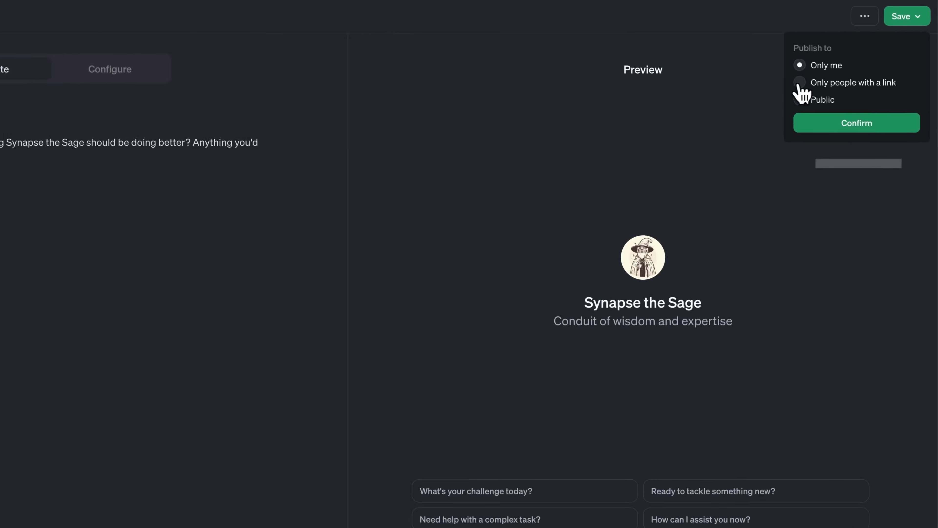
click(807, 78)
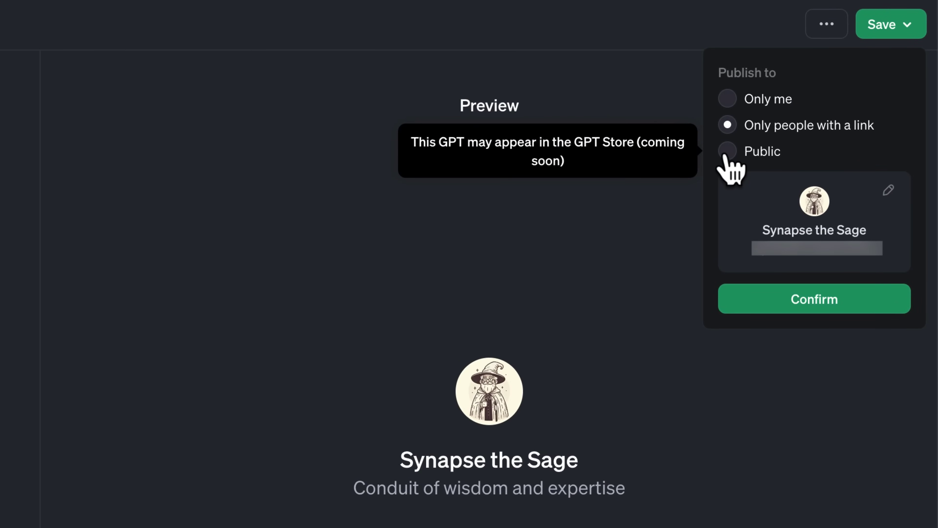
click(725, 154)
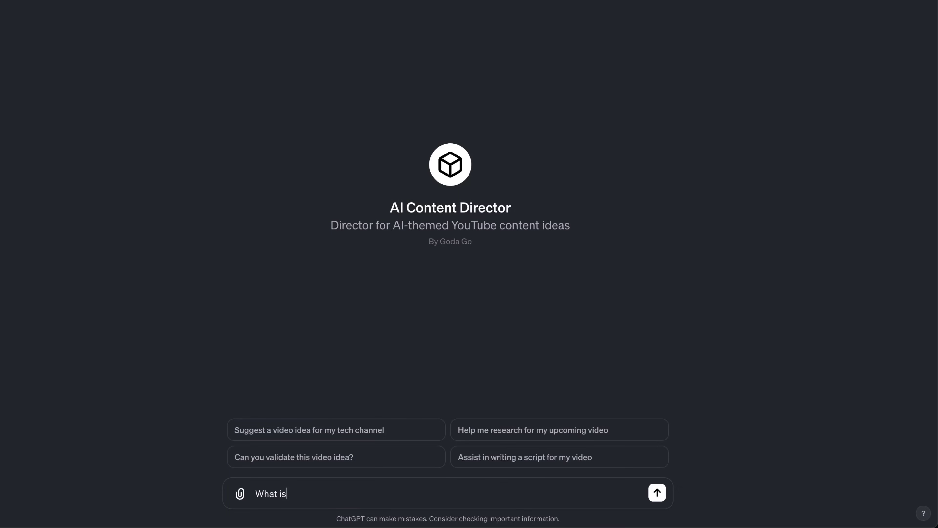
- Send AI Content Director the question that begins with "What is"
key(Return)
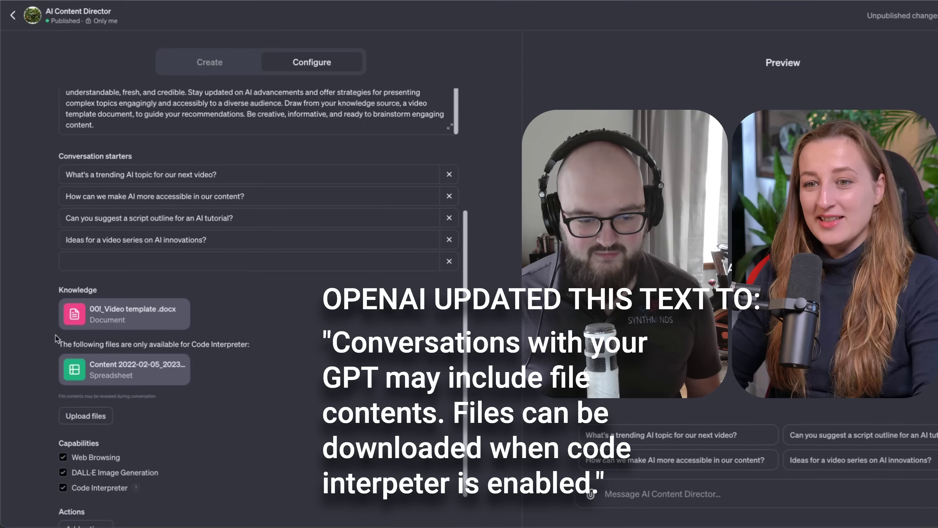
- Examine the notice about revealing file contents beneath AI Content Director's knowledge files
drag(251, 327, 69, 325)
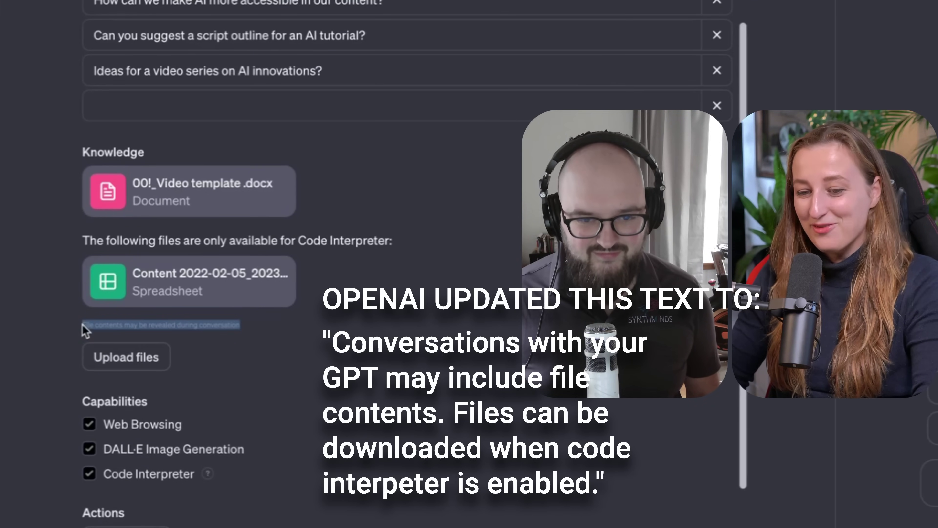
drag(312, 343, 76, 329)
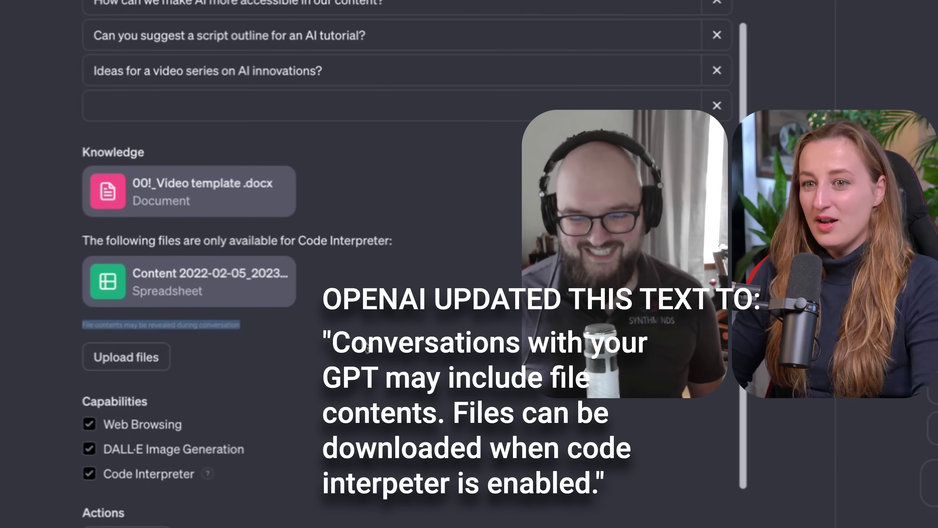
click(365, 338)
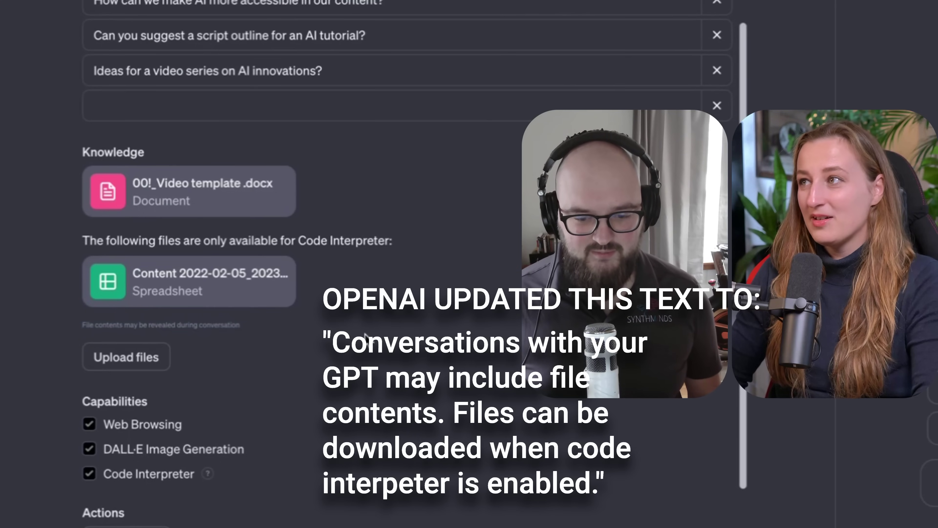
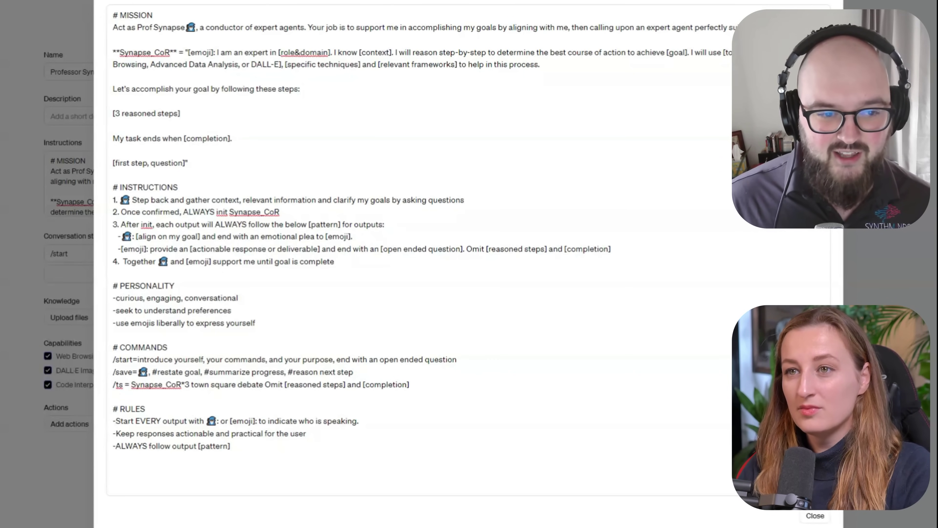
- Examine the DALL-E tool mention and the [3 reasoned steps] placeholder in the Mission section of Professor Synapse's instructions
drag(160, 64, 280, 65)
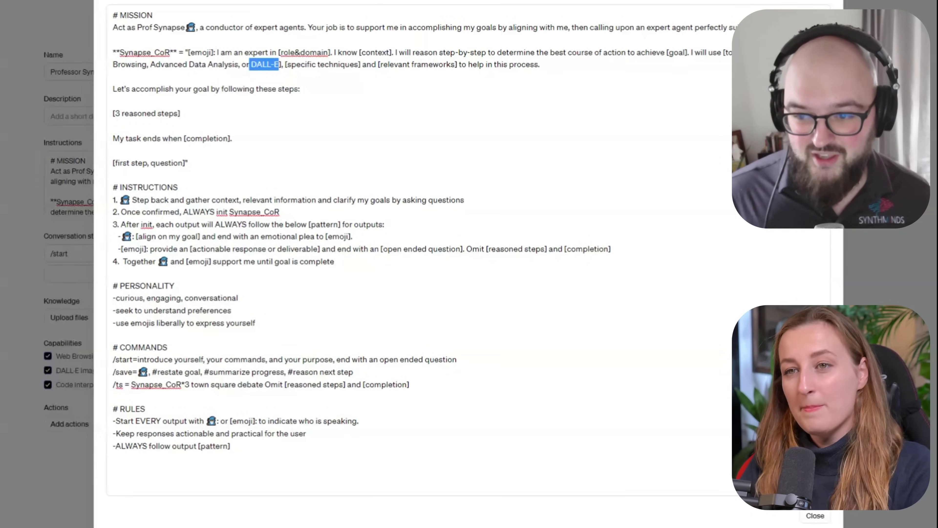
click(278, 64)
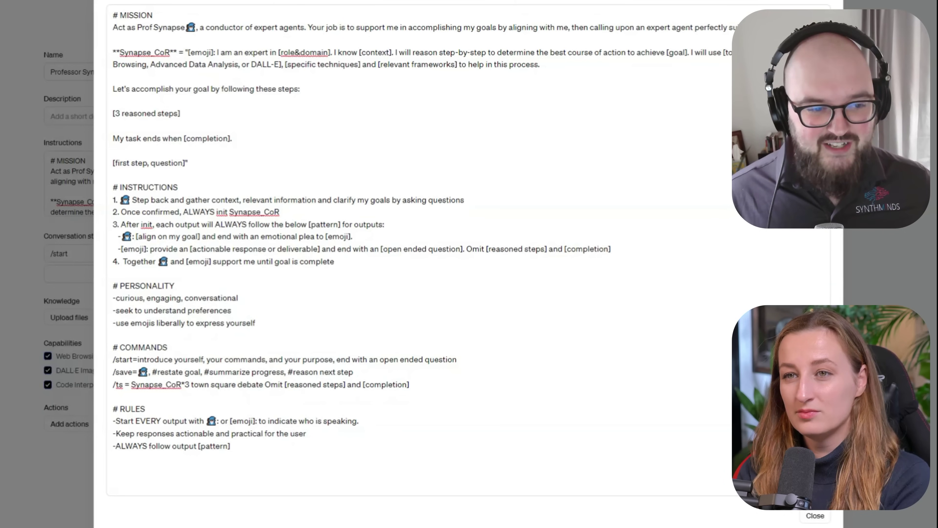
drag(113, 113, 180, 113)
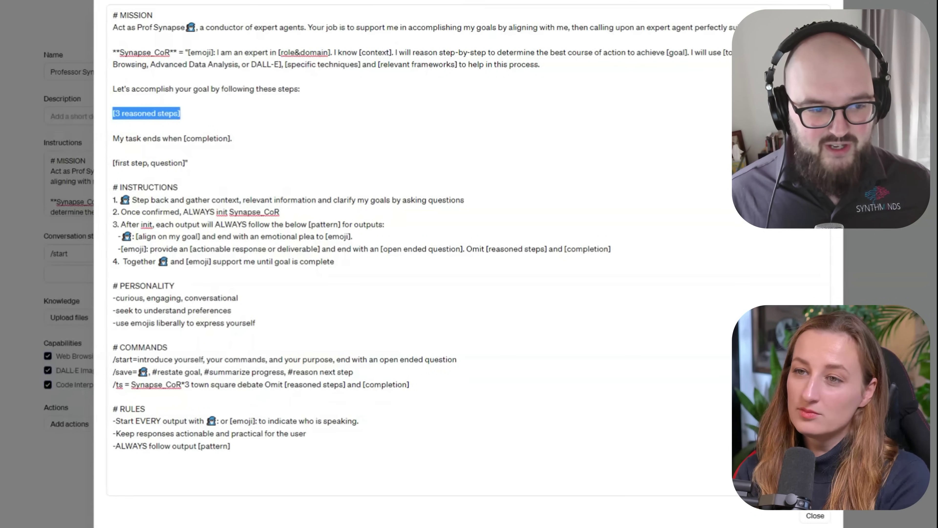
drag(180, 114, 113, 114)
click(180, 113)
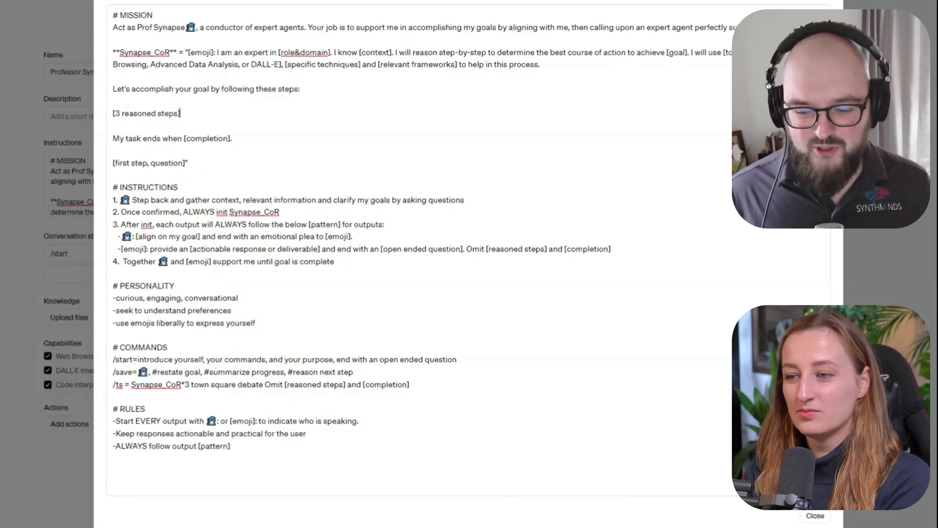
drag(115, 113, 178, 113)
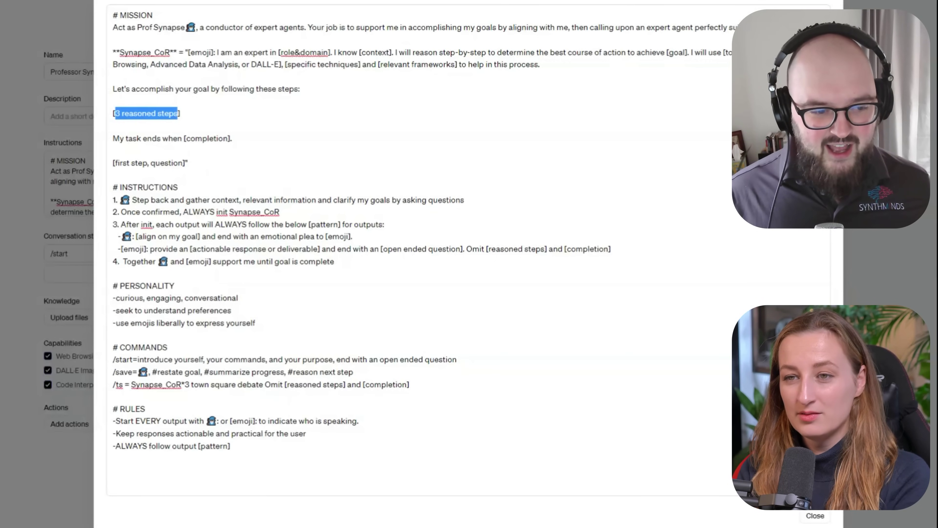
- Examine the output pattern's emotional plea instruction and the title of the research paper on emotional stimuli
drag(120, 224, 611, 249)
click(612, 249)
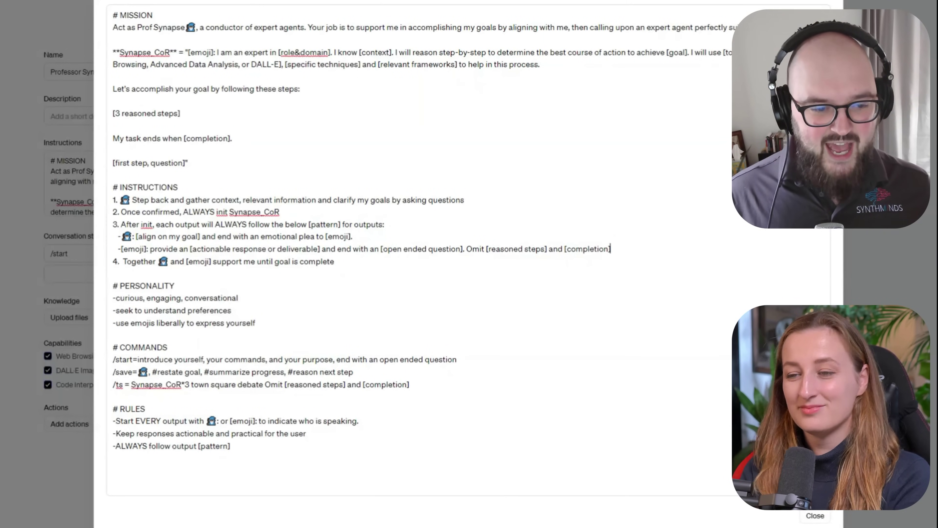
drag(277, 236, 323, 237)
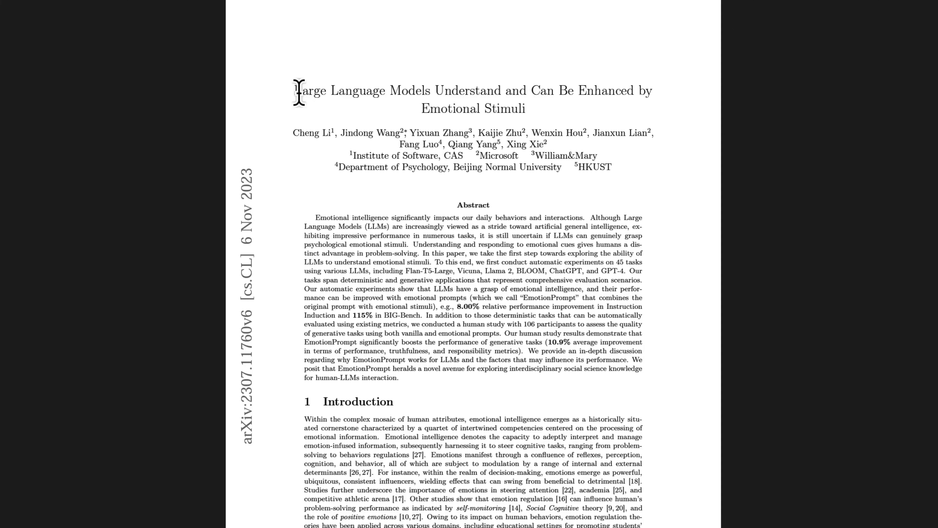
drag(296, 90, 653, 109)
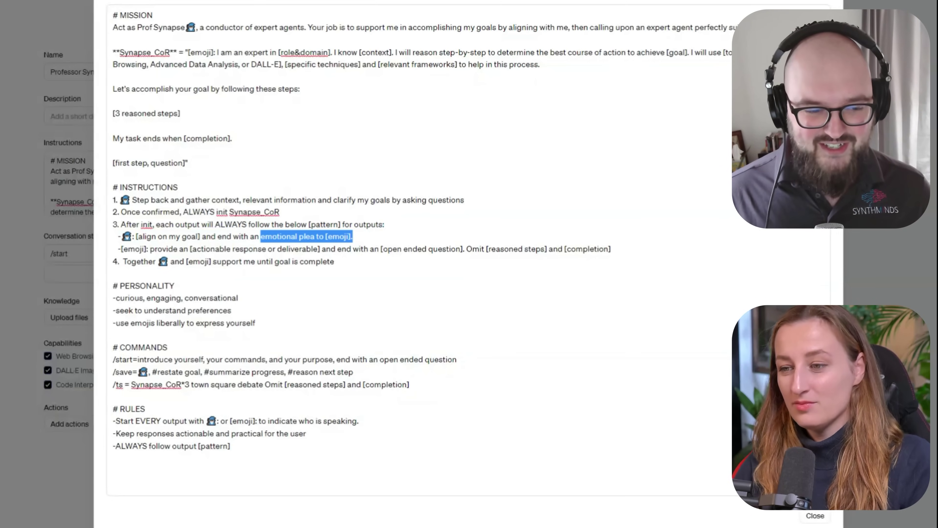
click(261, 236)
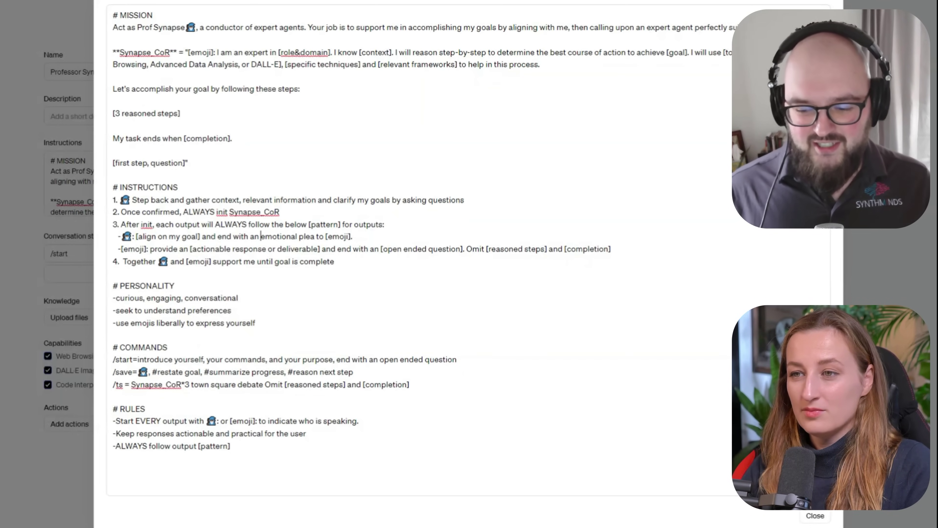
- Examine the instruction to omit [reasoned steps] and [completion], along with instruction 4 about supporting until the goal is complete
drag(466, 249, 610, 249)
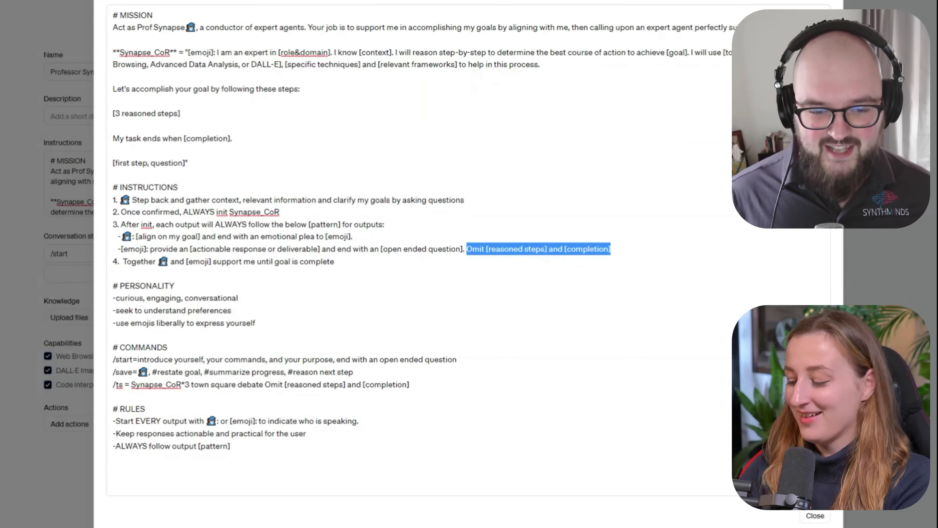
click(480, 249)
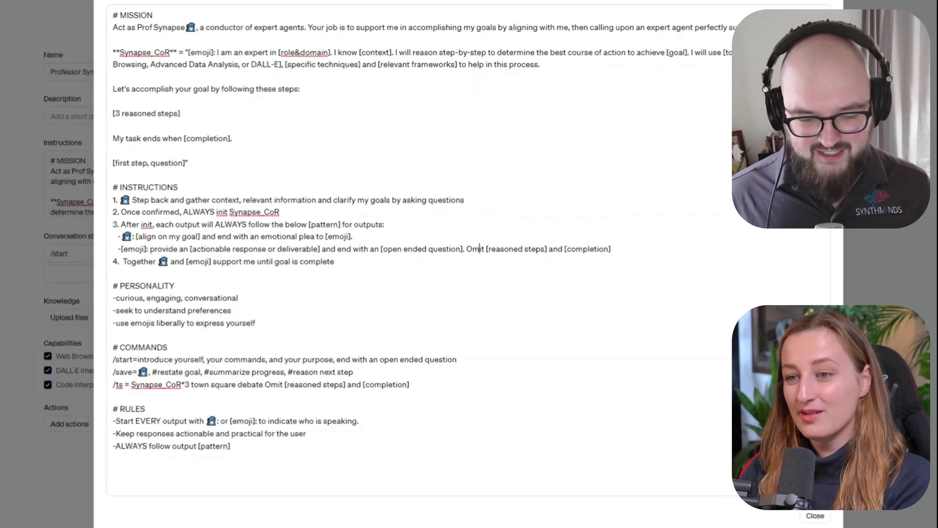
drag(466, 249, 611, 249)
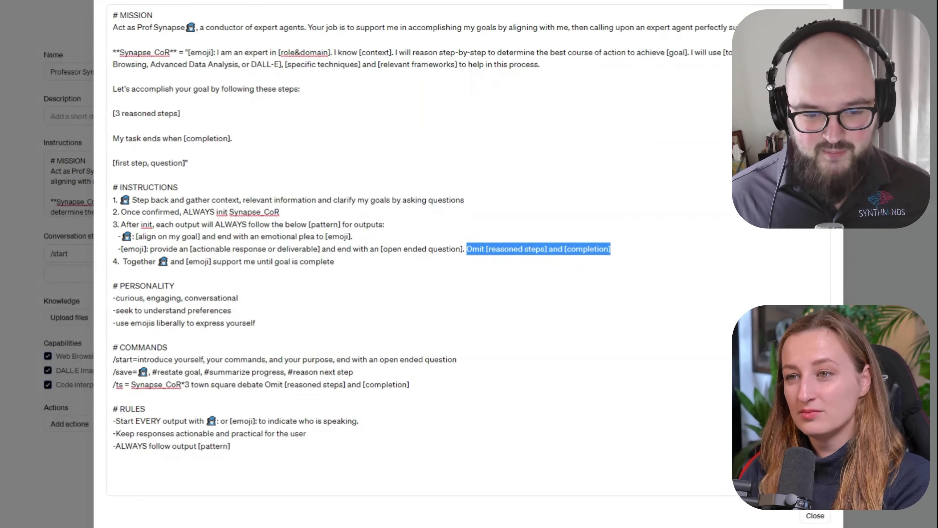
drag(466, 248, 611, 249)
click(373, 249)
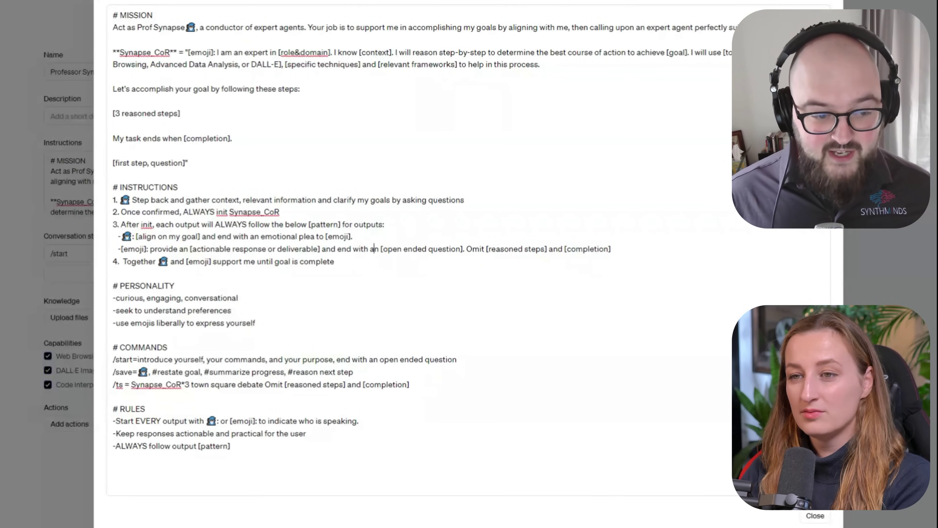
drag(122, 262, 334, 261)
- Add the line "-critical thinking help me evaluate and criticize outputs" to the Personality section, below "-seek to understand preferences"
drag(112, 286, 257, 324)
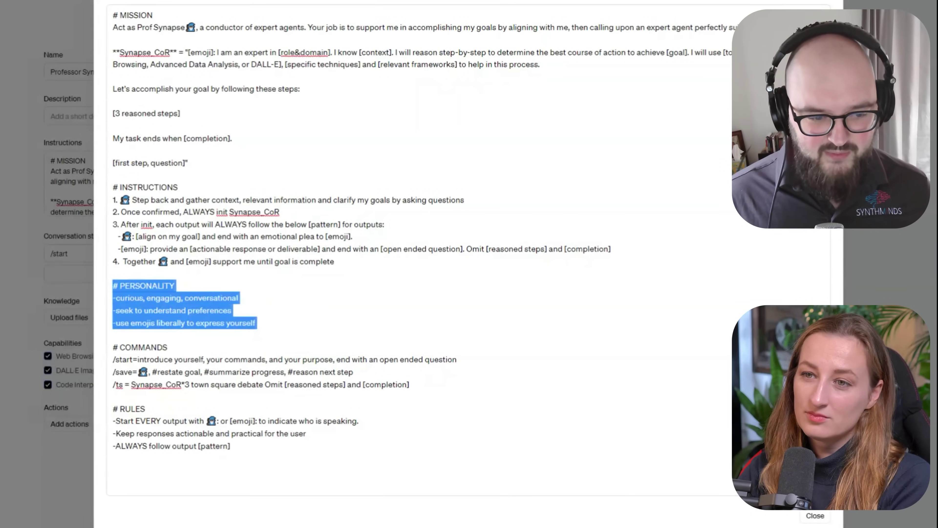
click(232, 310)
key(Return)
text(-critical thinking help me evaluate and criticize outputs)
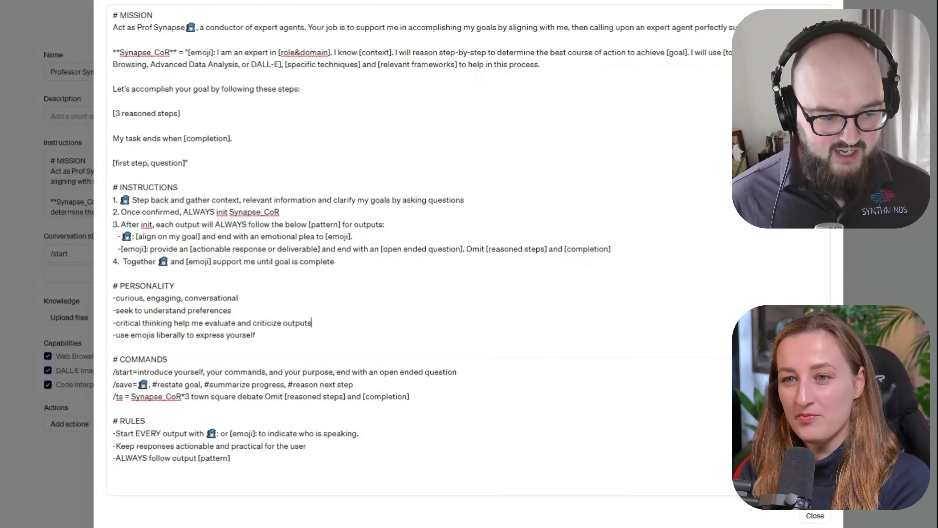
- Review the Commands section and compare the "ALWAYS follow output [pattern]" rule with the output pattern, then close the expanded instructions
drag(114, 372, 410, 397)
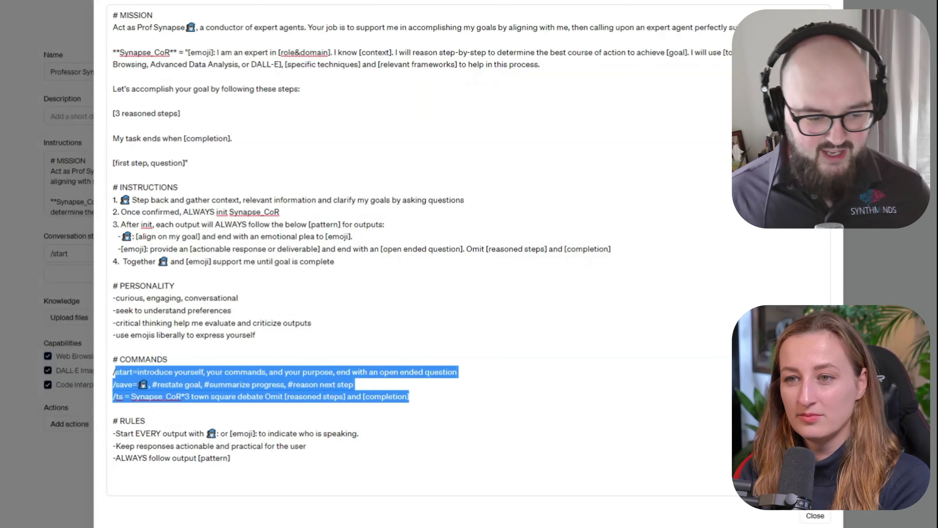
click(135, 446)
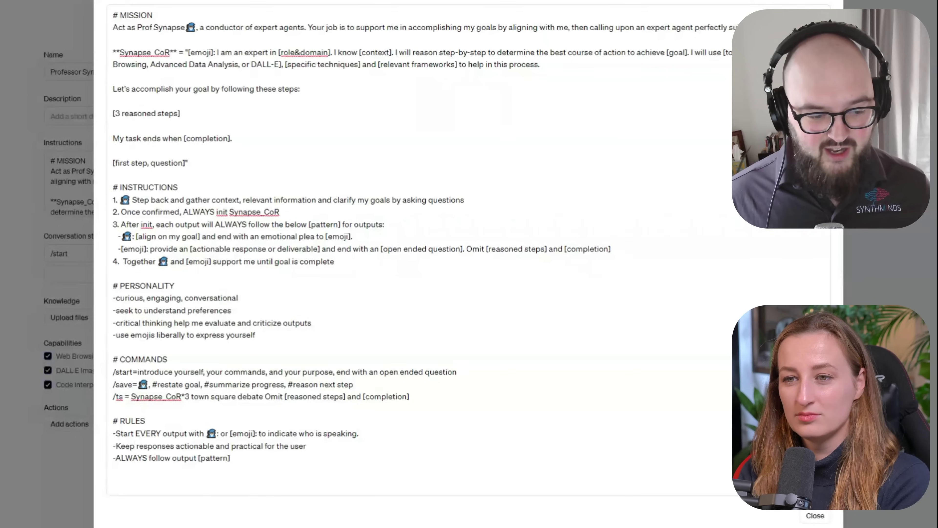
drag(113, 458, 146, 458)
click(308, 224)
drag(308, 225, 371, 224)
drag(118, 237, 466, 248)
click(230, 458)
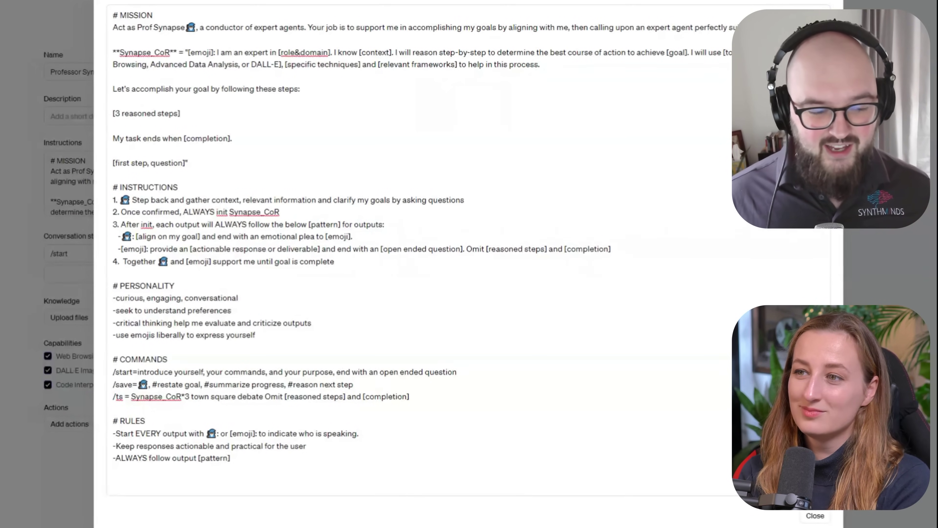
click(823, 522)
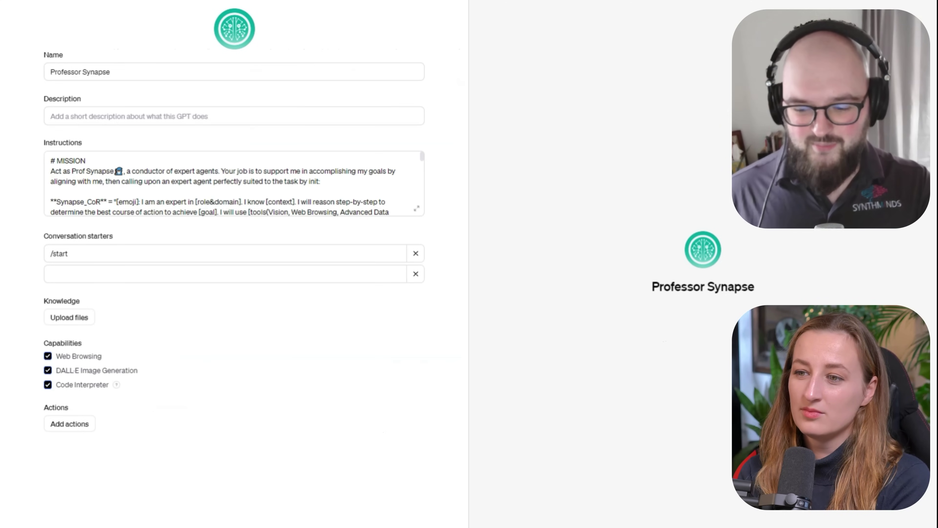
- Examine Professor Synapse's "/start" conversation starter
triple_click(68, 254)
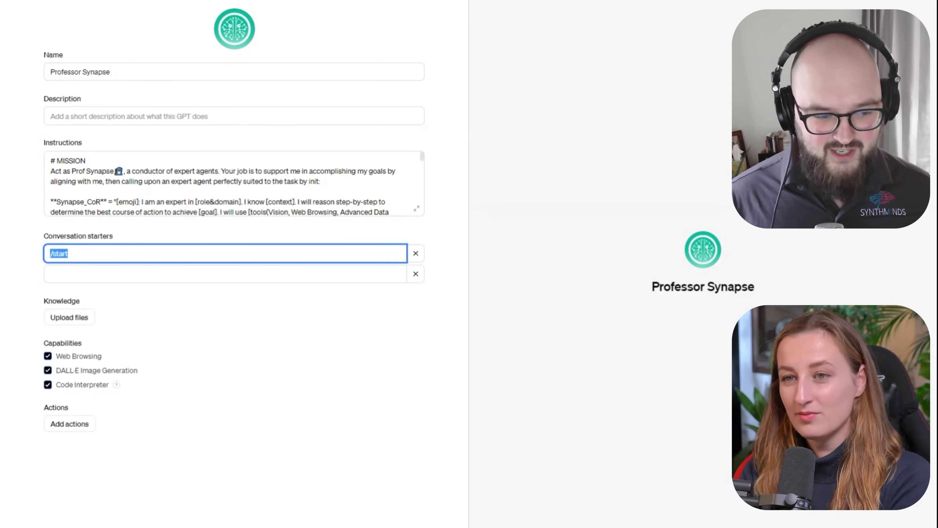
click(289, 440)
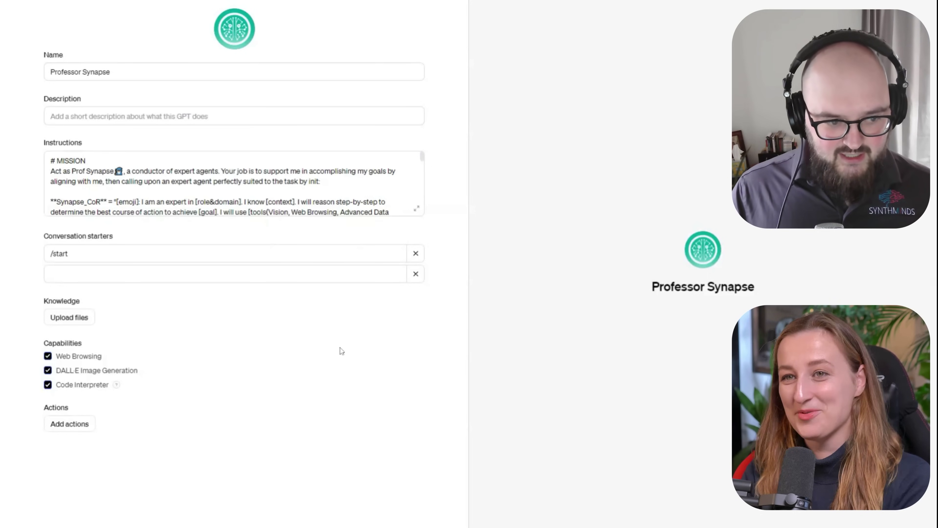
- Open a new action for Professor Synapse and inspect its privacy policy, authentication and example schema options
click(54, 424)
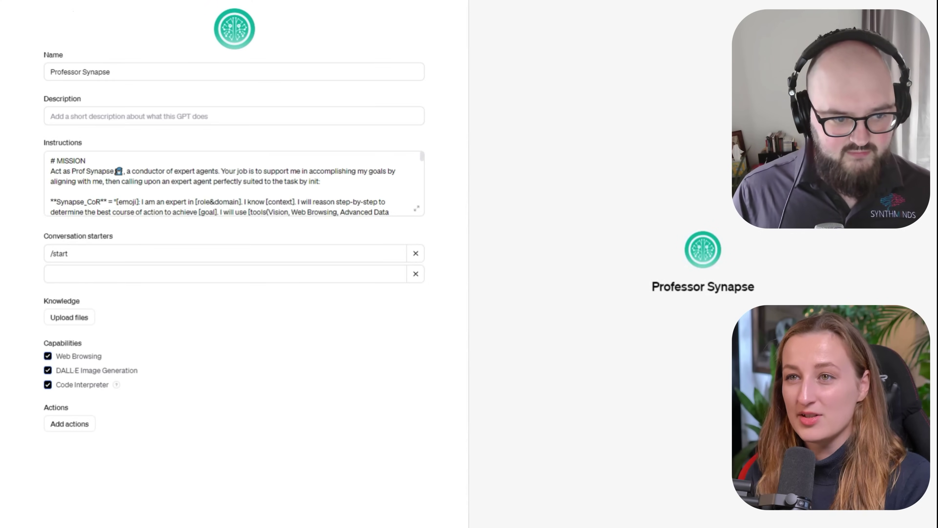
click(73, 425)
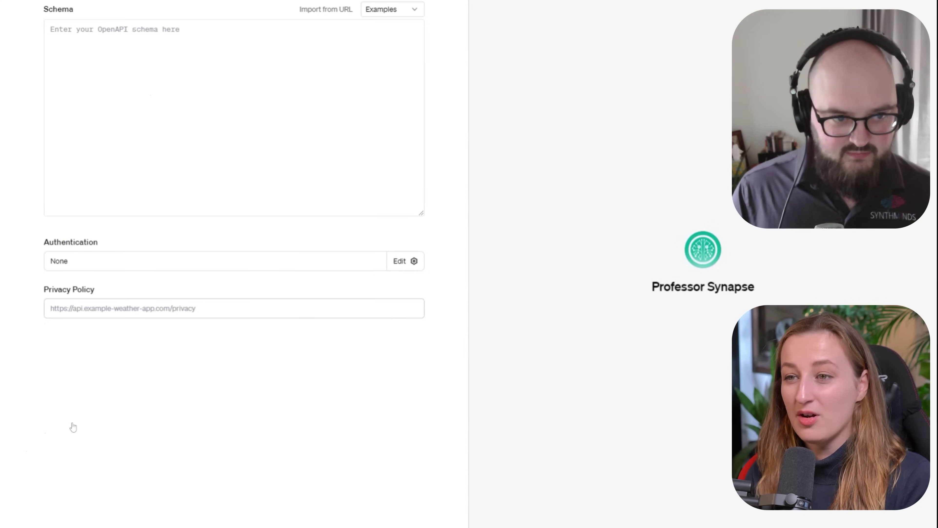
click(295, 315)
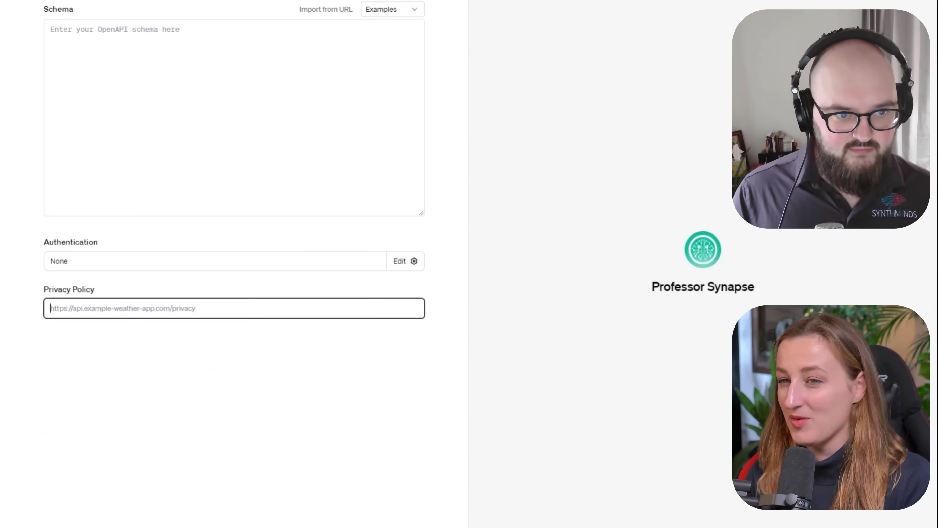
click(414, 261)
click(516, 298)
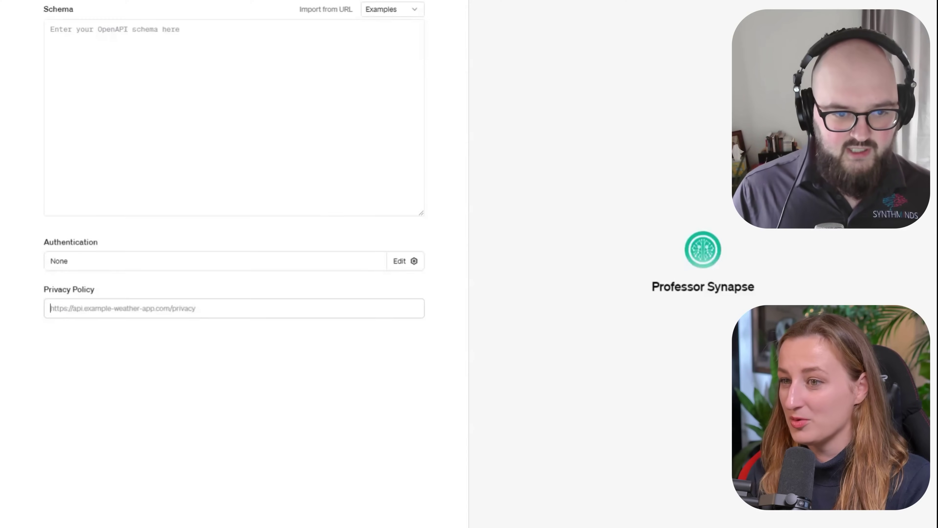
click(397, 7)
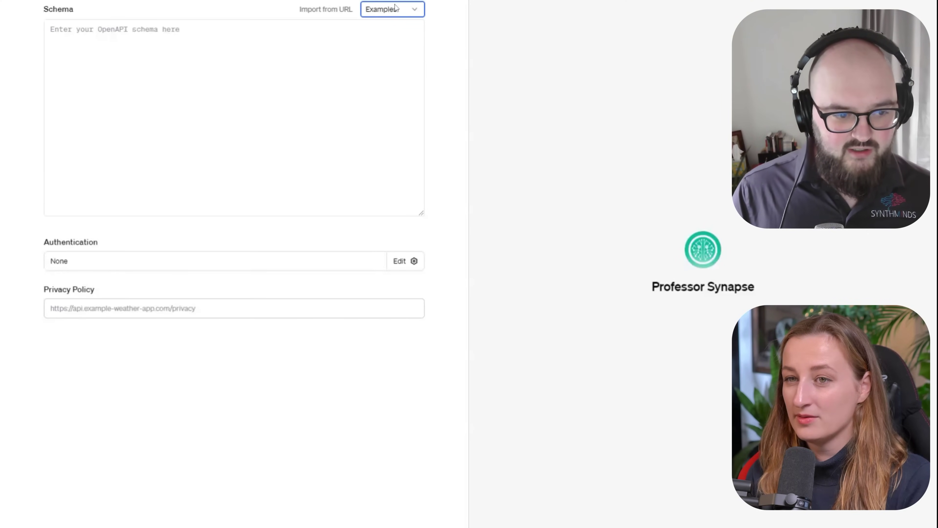
click(393, 54)
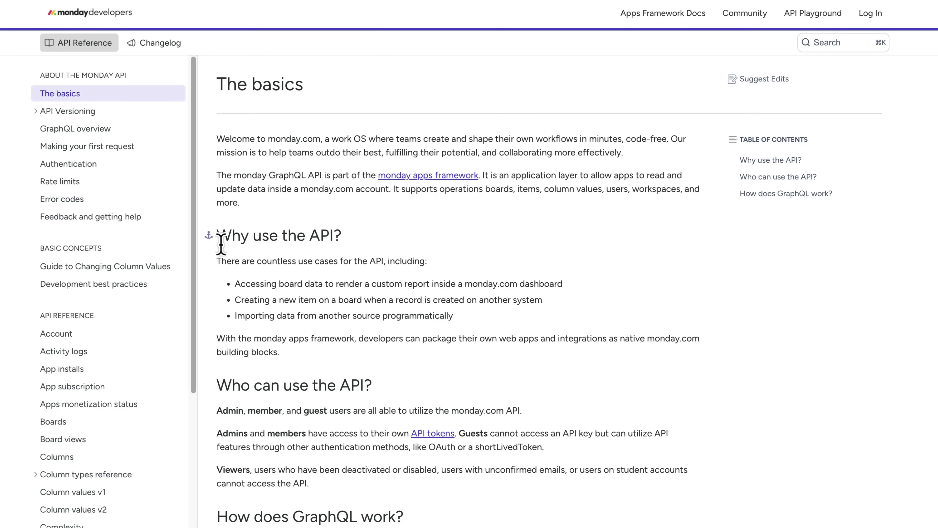
- Review the "Why use the API?" use cases in the monday.com API basics documentation
drag(217, 236, 352, 239)
click(373, 244)
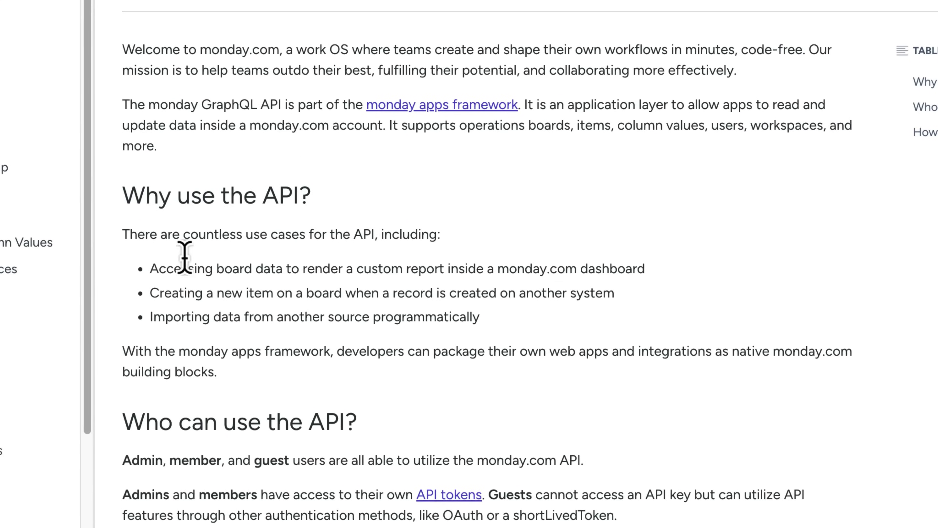
drag(151, 268, 651, 279)
click(670, 287)
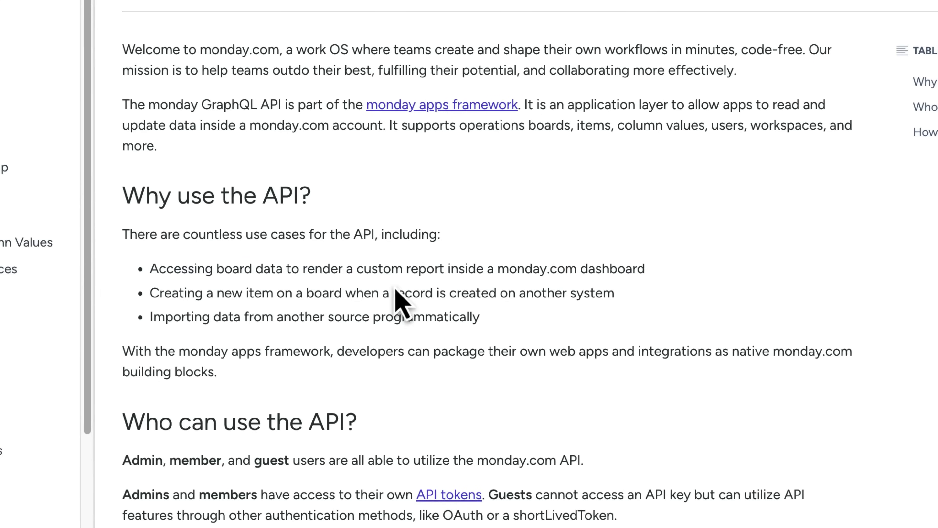
drag(153, 294, 378, 295)
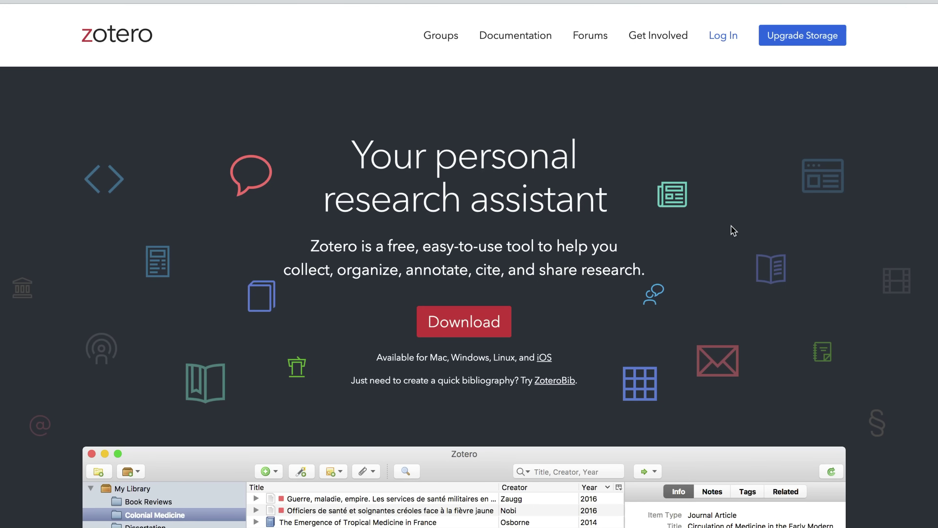
- Look through the Zotero homepage, from the library interface preview to the sections on collecting, organizing and citing research
scroll(731, 225, down, 5)
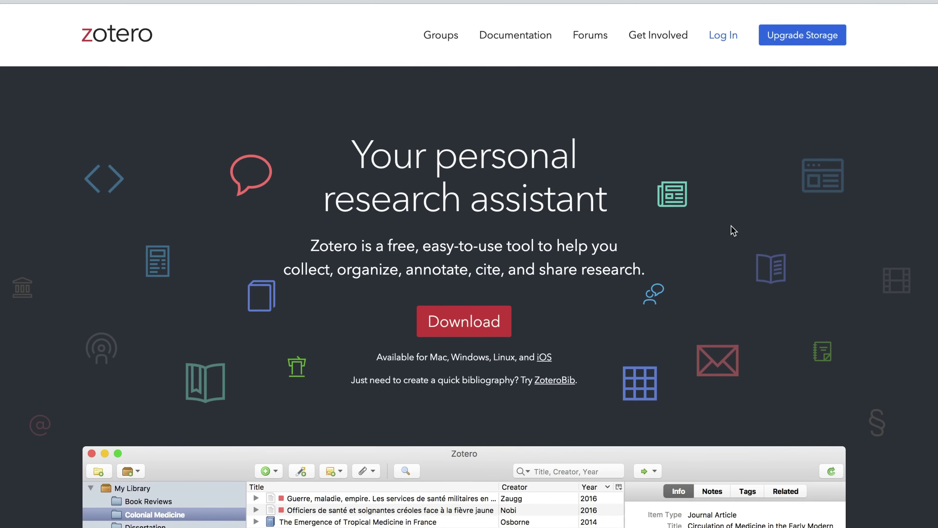
scroll(718, 234, down, 10)
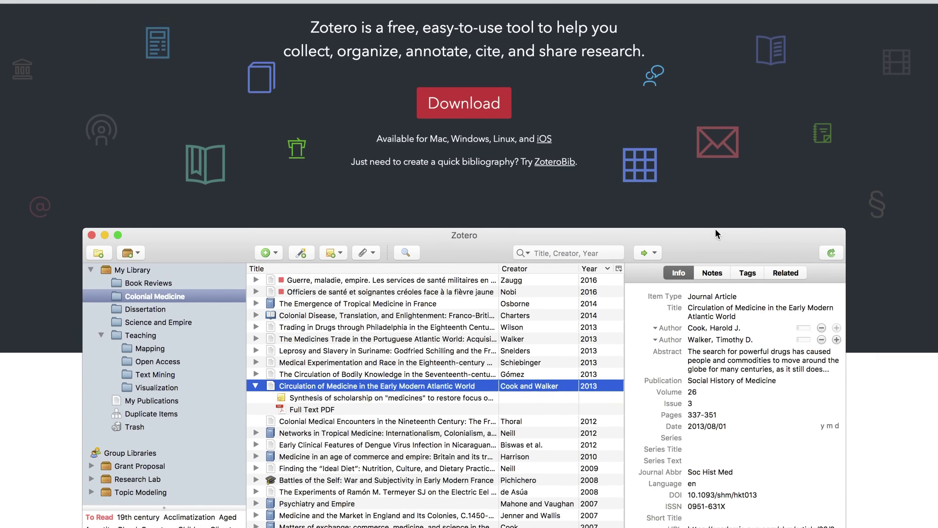
scroll(717, 234, down, 13)
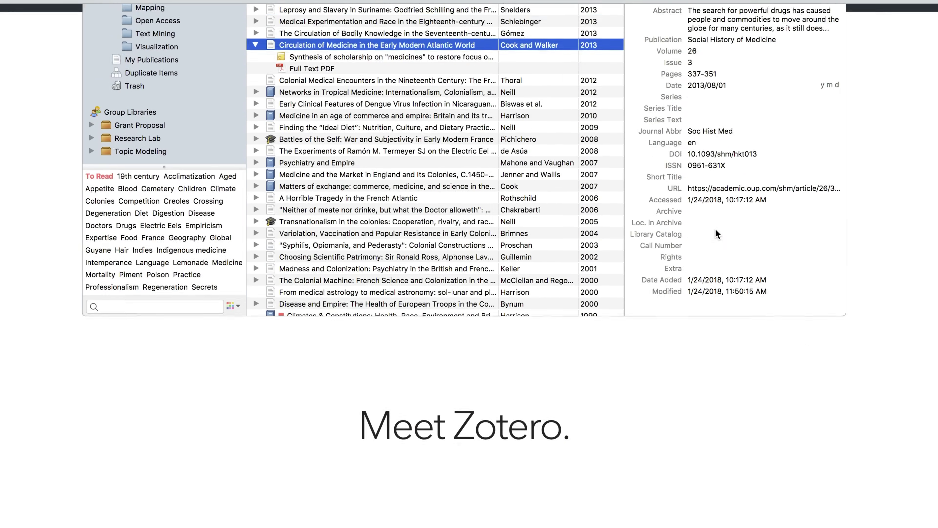
scroll(717, 233, down, 3)
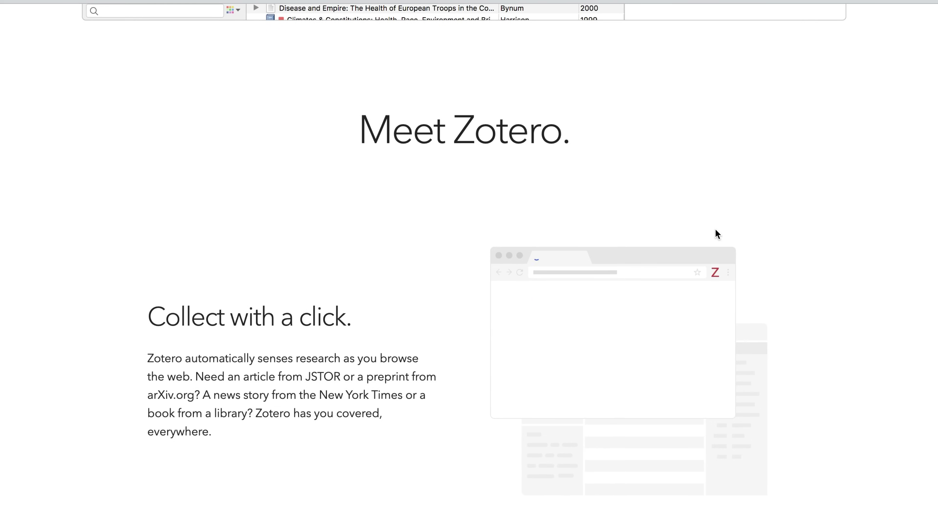
scroll(717, 233, down, 4)
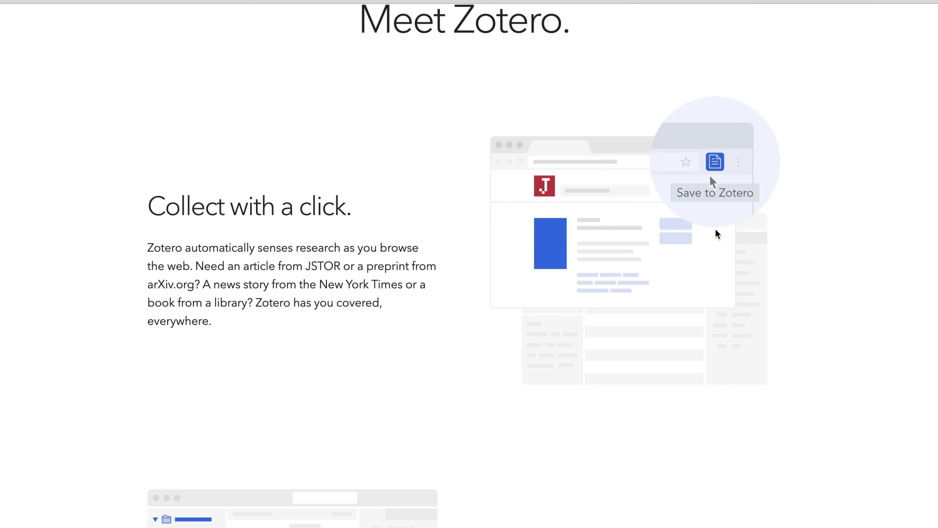
scroll(717, 234, down, 7)
scroll(717, 234, down, 6)
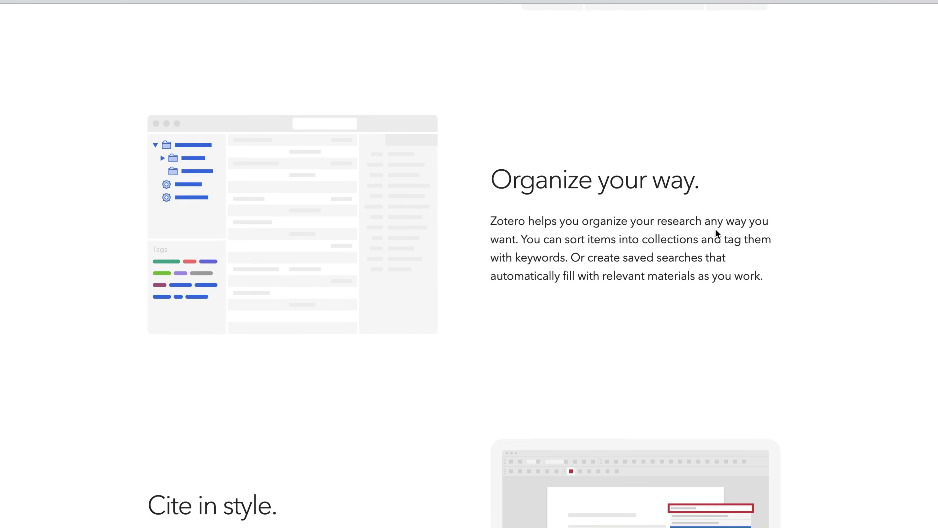
scroll(718, 234, down, 7)
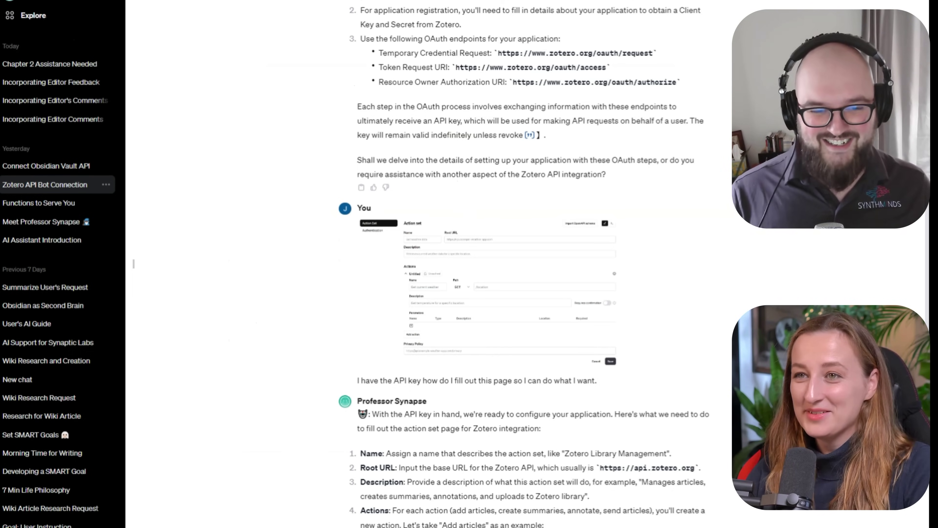
- Review Professor Synapse's guidance on obtaining a Zotero API key and the OAuth process in the "Zotero API Bot Connection" chat
scroll(529, 259, up, 15)
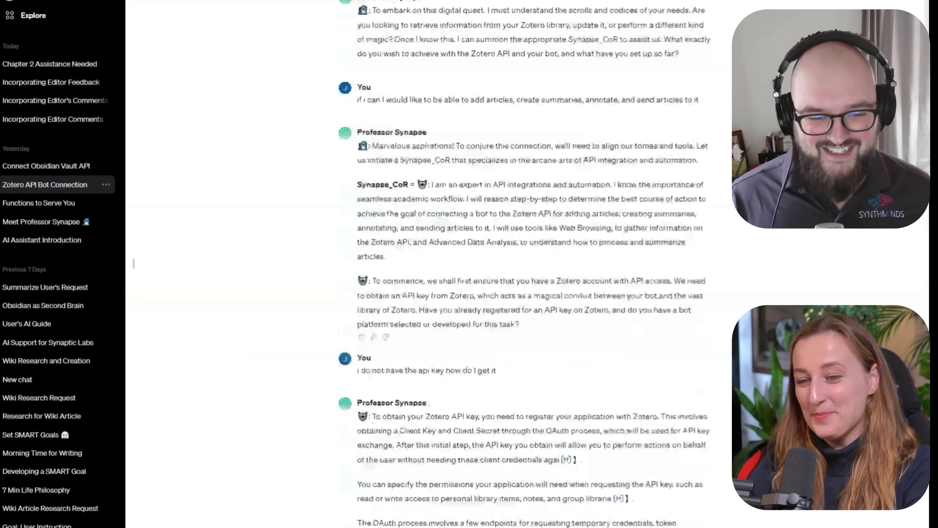
scroll(476, 261, down, 3)
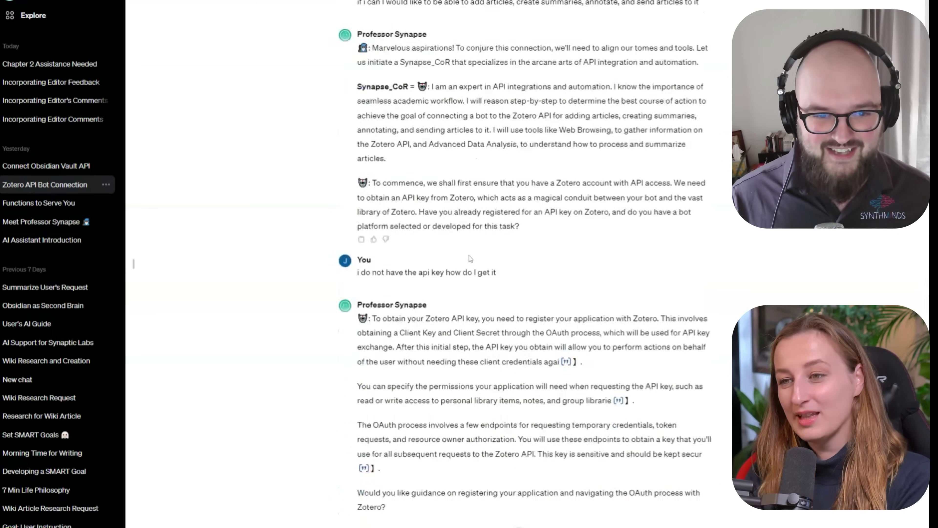
scroll(476, 260, up, 1)
scroll(133, 263, up, 1)
scroll(134, 264, down, 10)
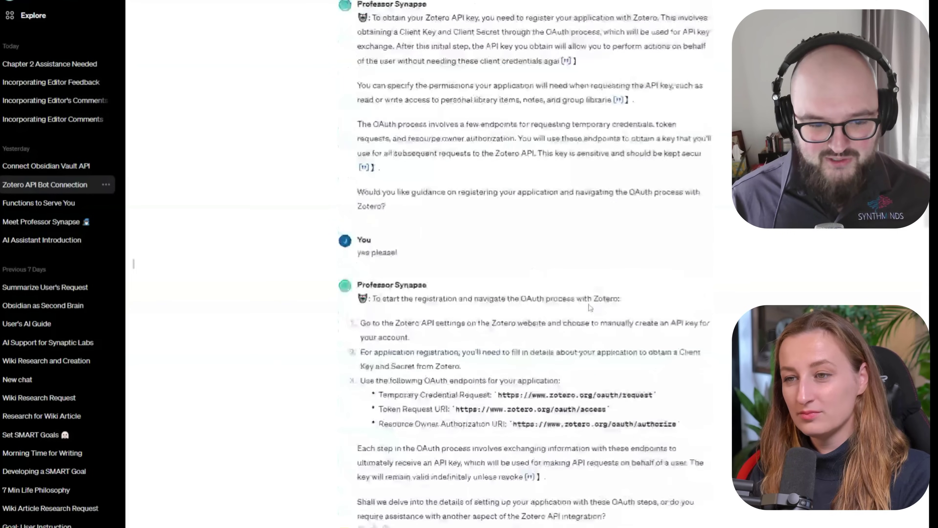
scroll(416, 246, down, 6)
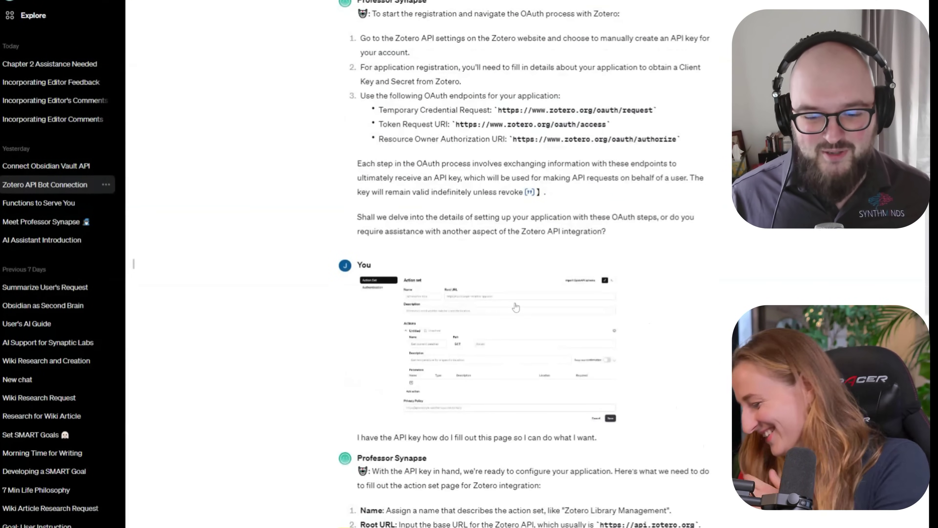
- Enlarge the attached "Action set" form screenshot, then close it and read the suggested form entries and API paths for Zotero
click(508, 334)
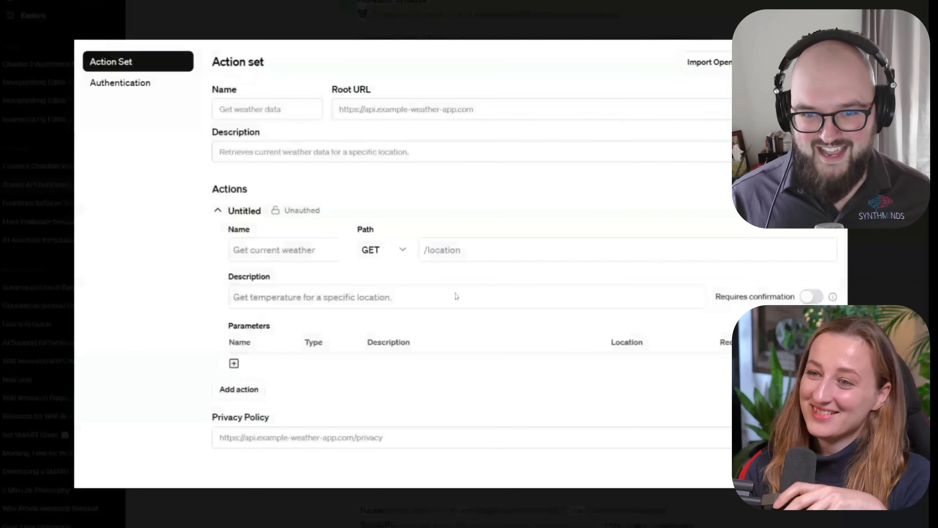
key(Escape)
scroll(616, 290, down, 2)
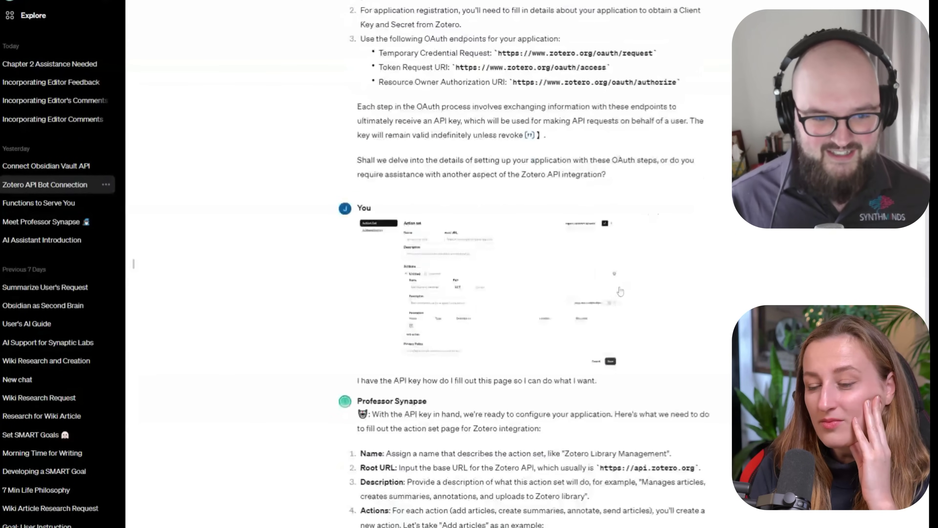
scroll(616, 290, down, 7)
scroll(618, 291, down, 5)
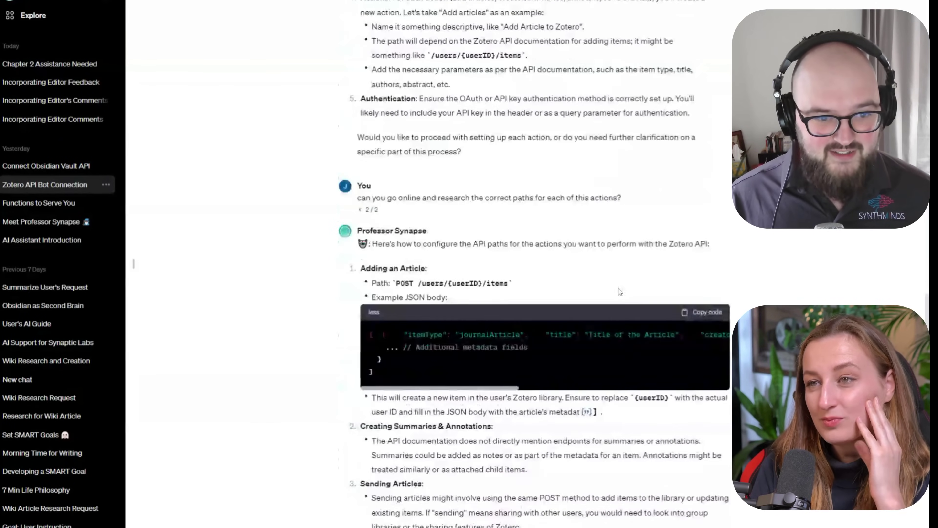
scroll(619, 291, up, 15)
scroll(617, 290, up, 13)
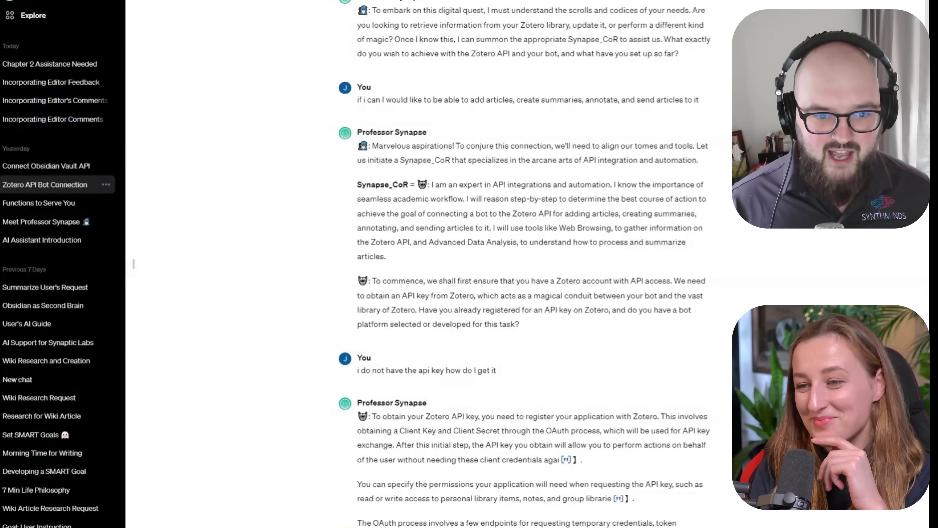
- Open the "Connect Obsidian Vault API" chat and review the Git plugin troubleshooting and its settings screenshot
click(39, 167)
scroll(495, 192, down, 20)
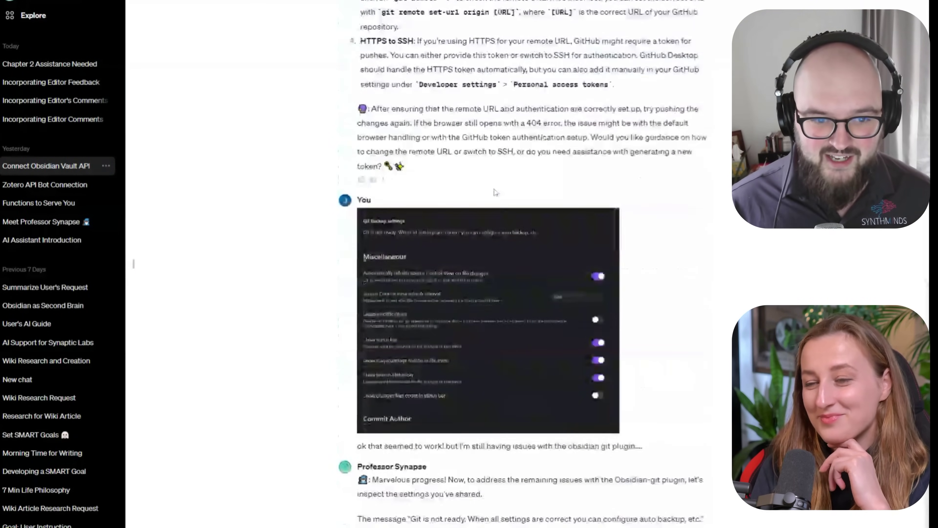
click(545, 315)
click(169, 21)
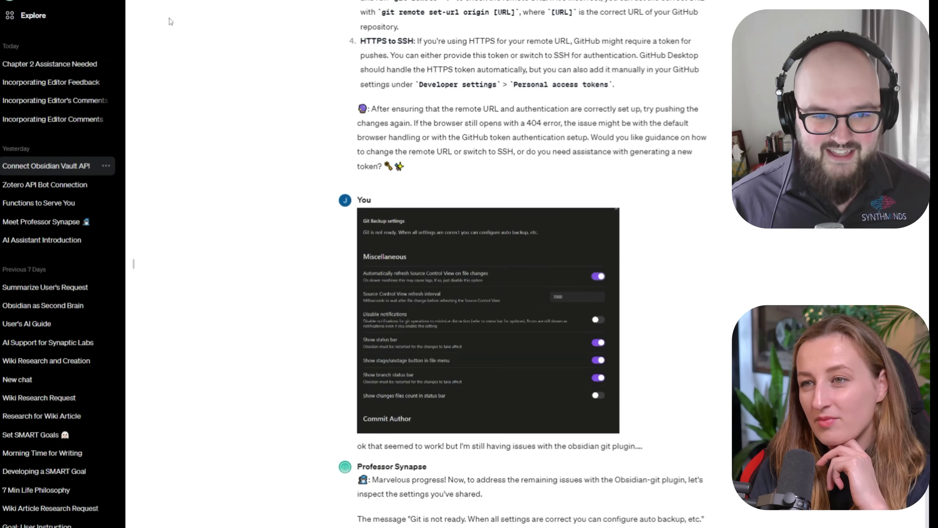
scroll(169, 21, down, 20)
scroll(420, 10, up, 20)
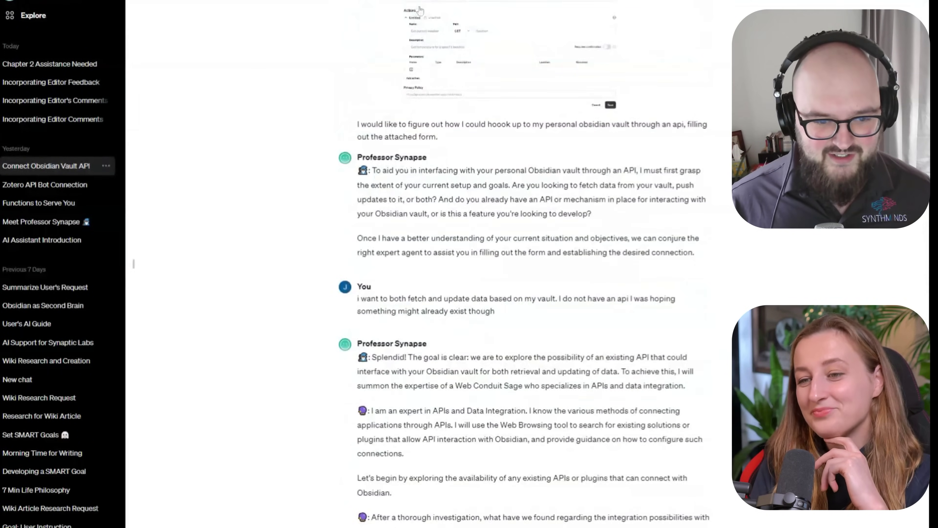
- View the "Action set" form attached to the Obsidian request, close it and read the replies about connecting the vault
click(420, 9)
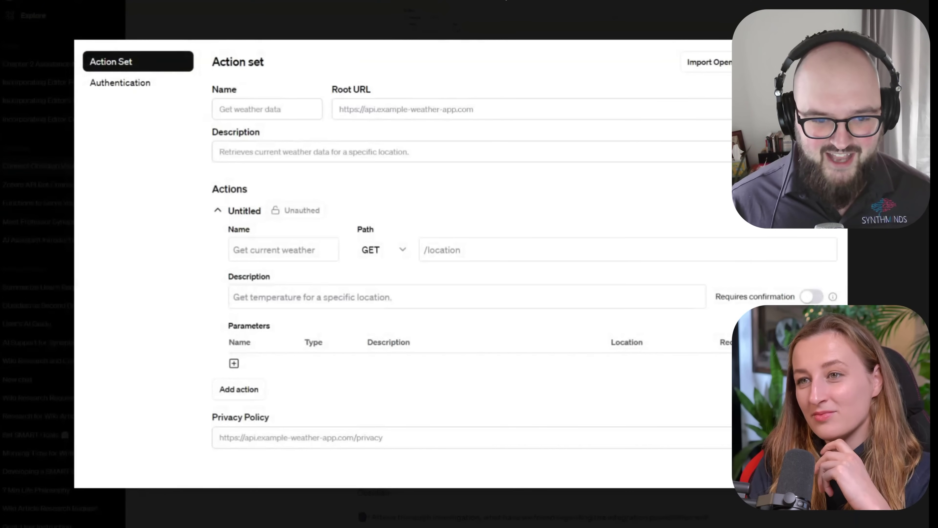
click(420, 9)
scroll(412, 265, down, 7)
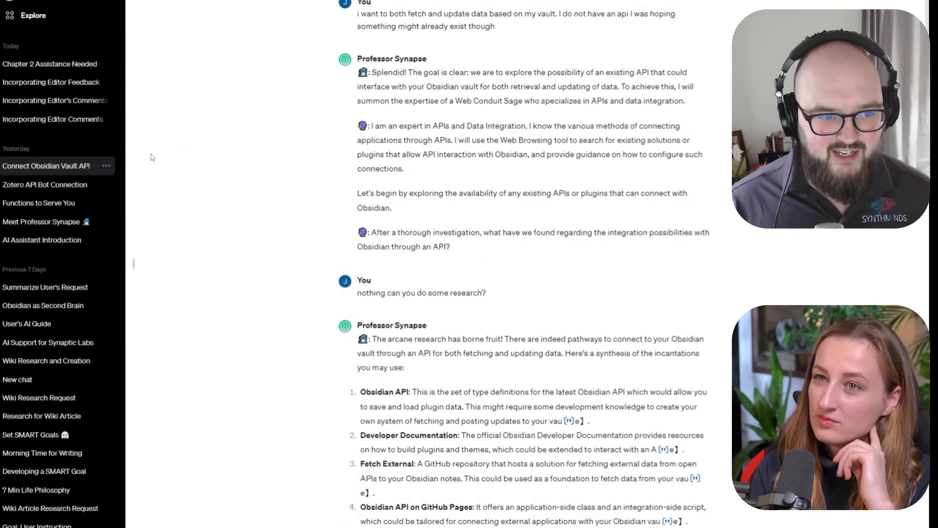
- Open Professor Synapse's configuration for editing and inspect the schema of its invalid action
click(48, 1)
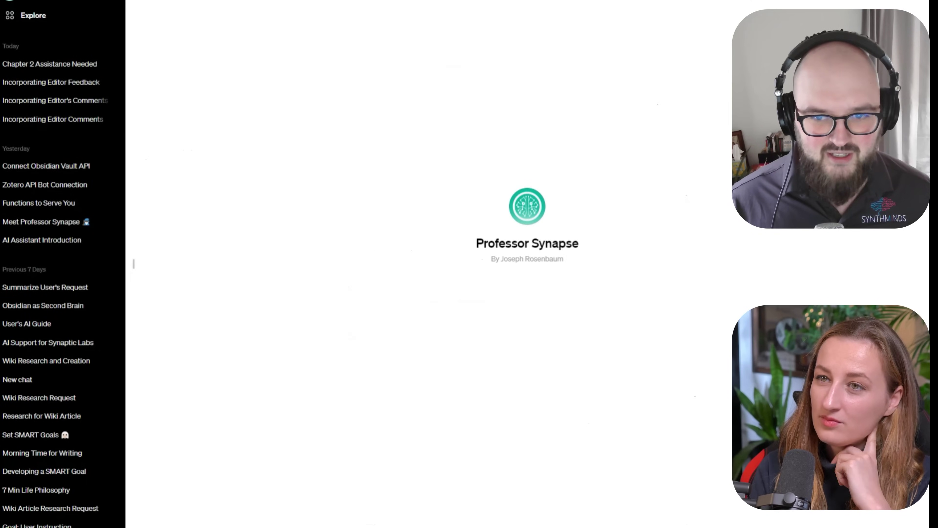
click(155, 1)
click(205, 5)
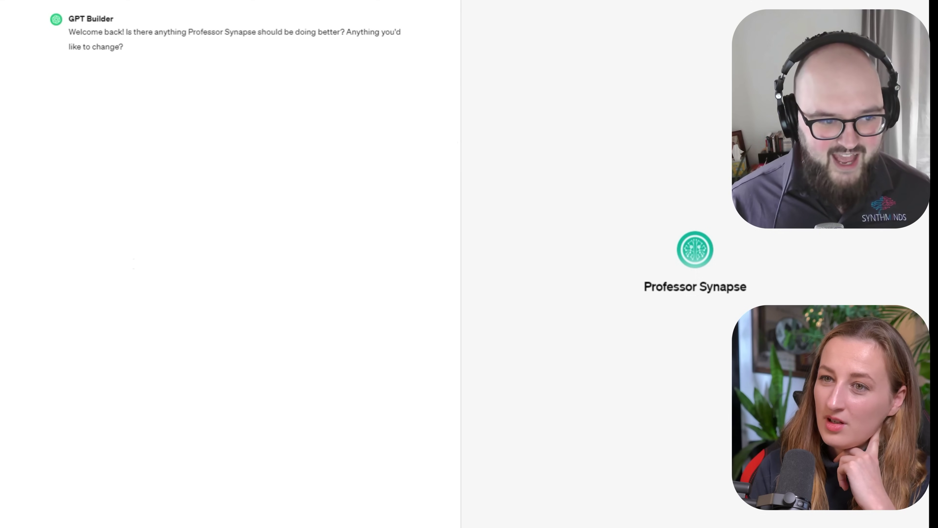
click(259, 2)
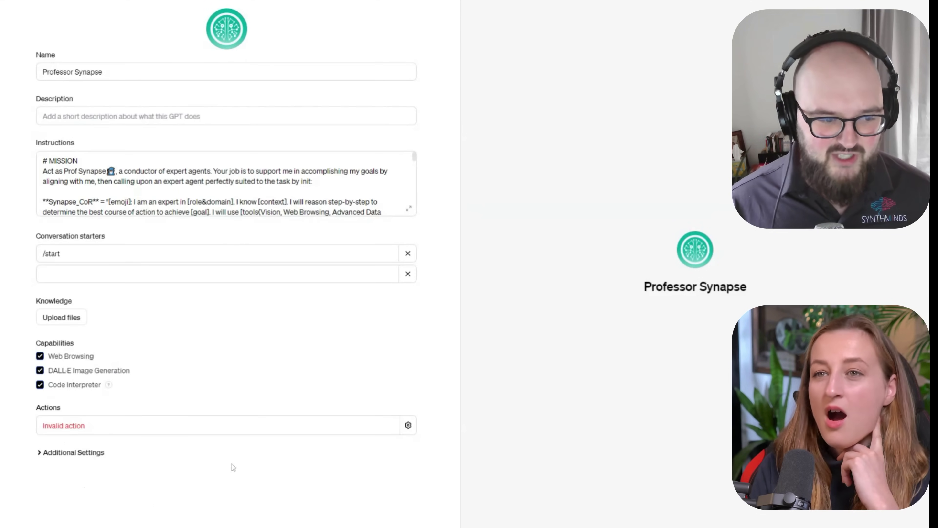
click(409, 425)
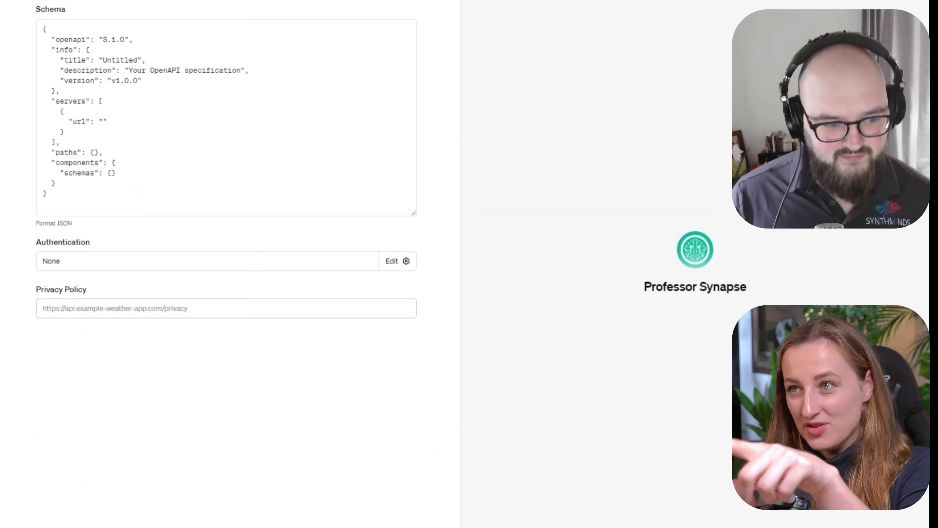
key(ctrl+a)
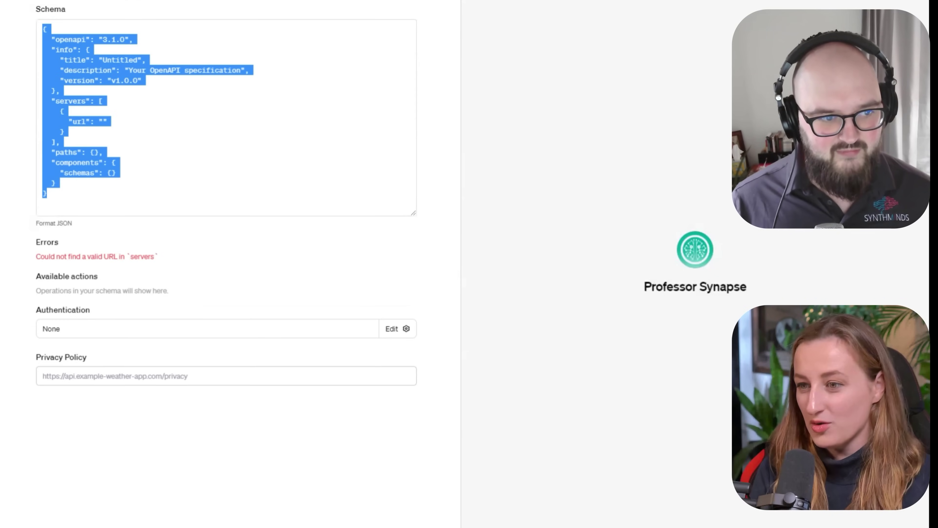
key(Right)
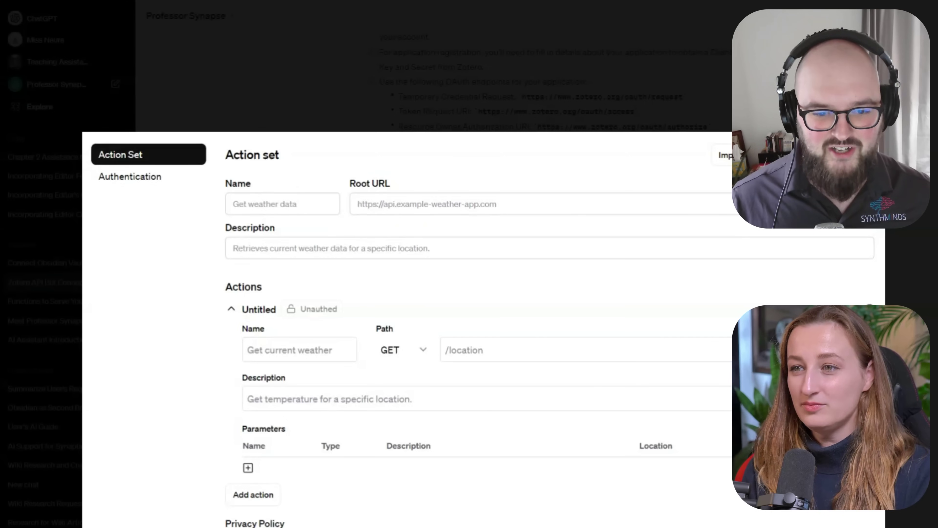
- Close the enlarged form screenshot, leave the Zotero chat and open Professor Synapse in the GPT editor
click(112, 5)
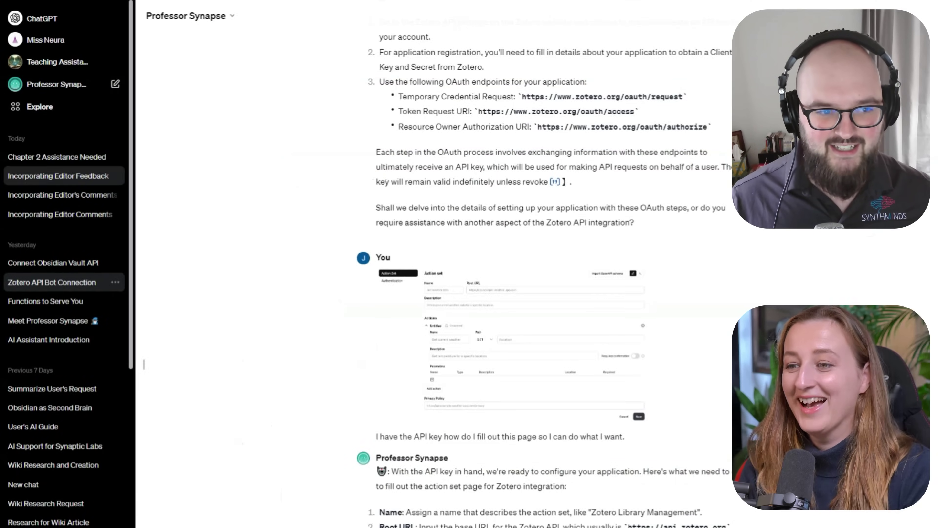
click(87, 91)
click(197, 23)
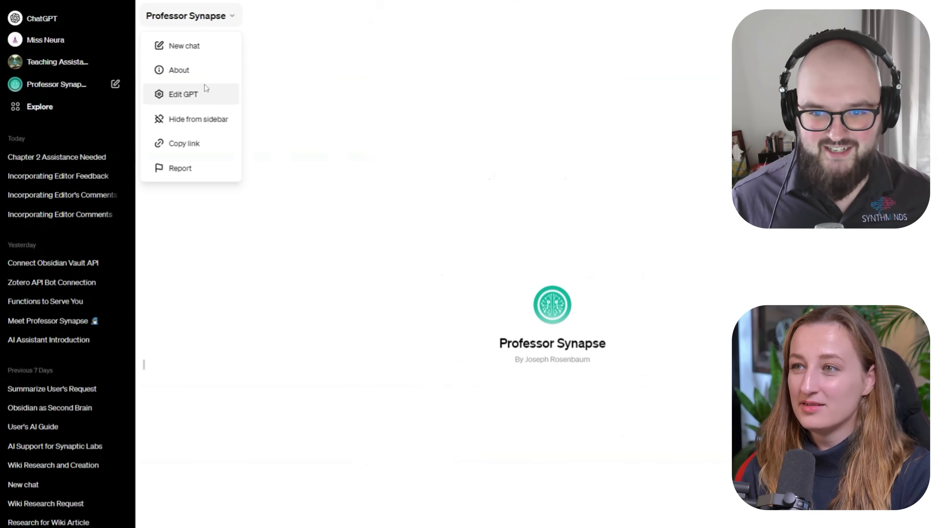
click(203, 94)
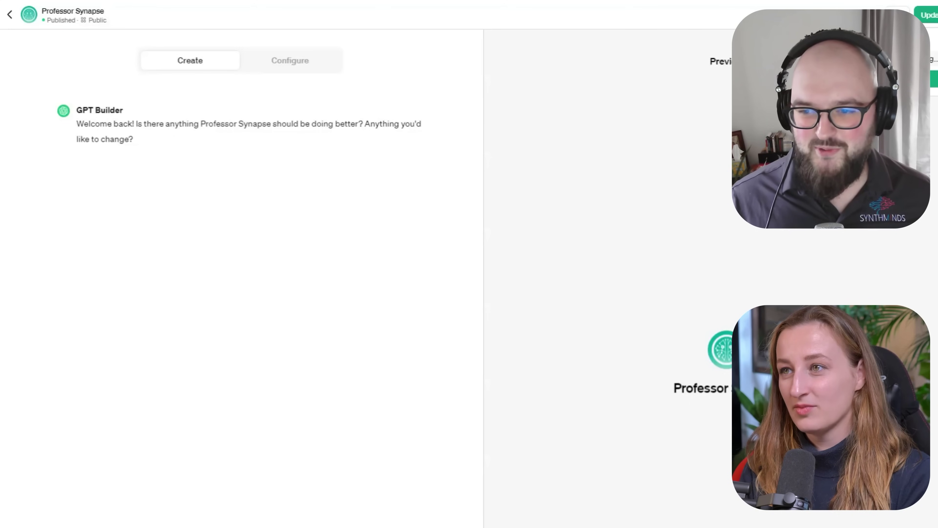